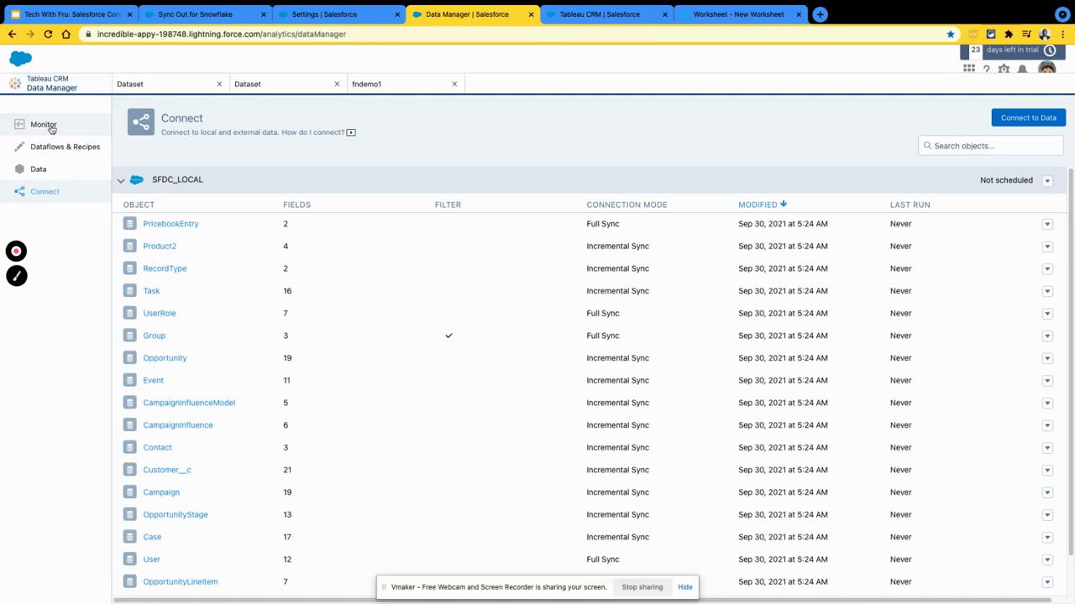
Step: Check Analytics settings, then close both Dataset workspaces and the fndemo1 workspace in Data Manager
left_click(335, 15)
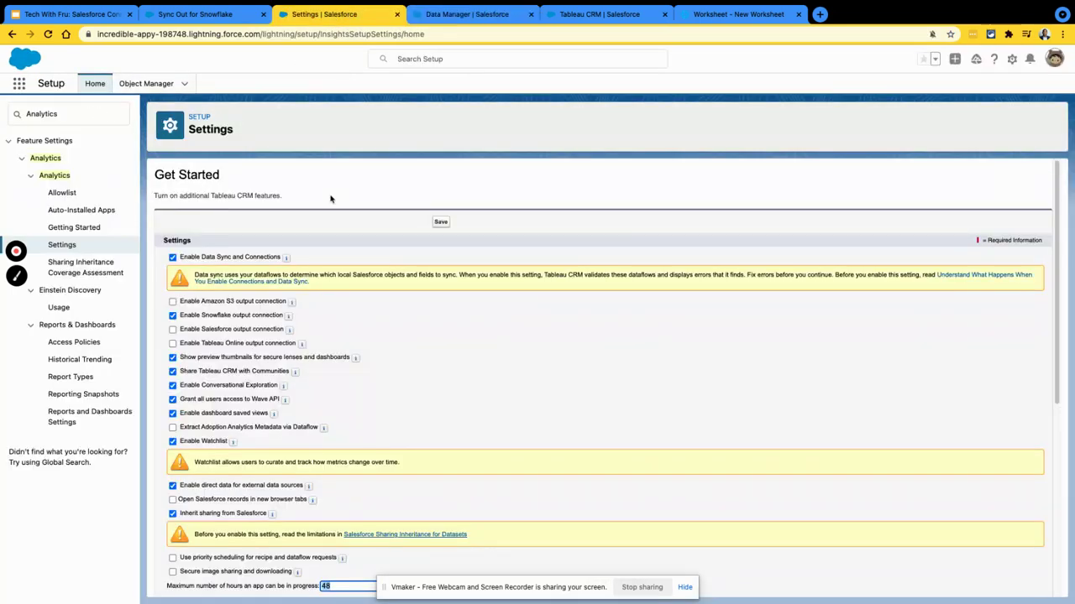
left_click(462, 15)
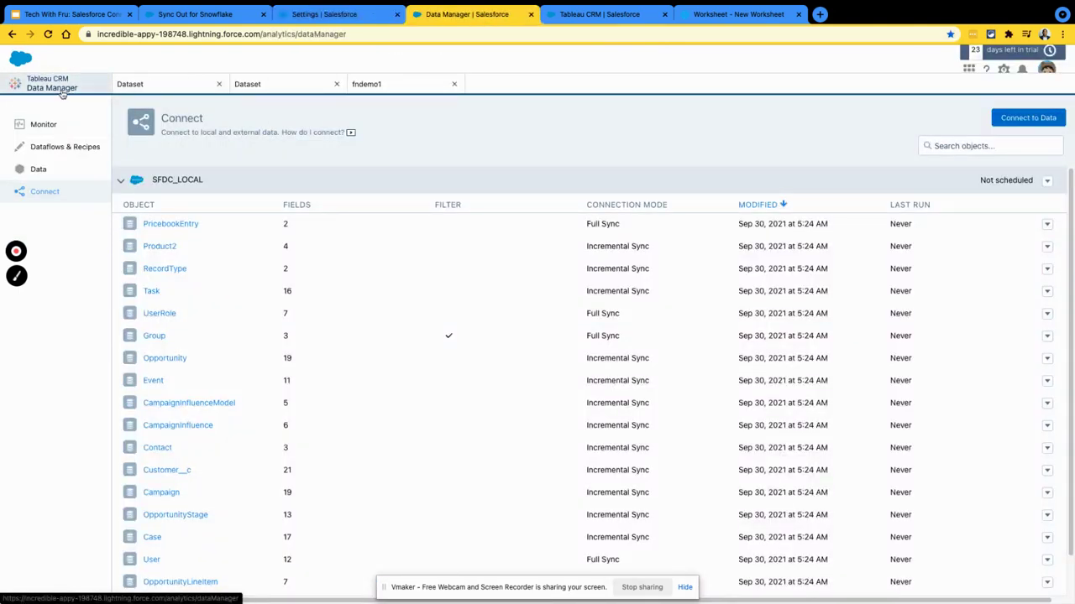
left_click(219, 84)
left_click(219, 84)
left_click(219, 84)
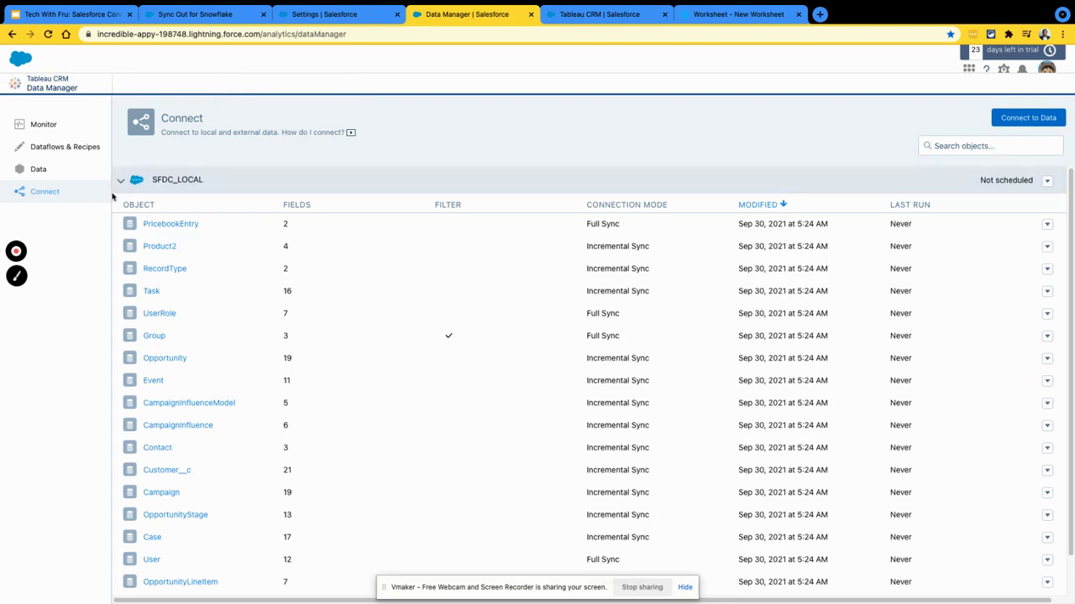
Step: Browse the Dataflows and Data lists, then return to the Connect page of synced objects
left_click(45, 194)
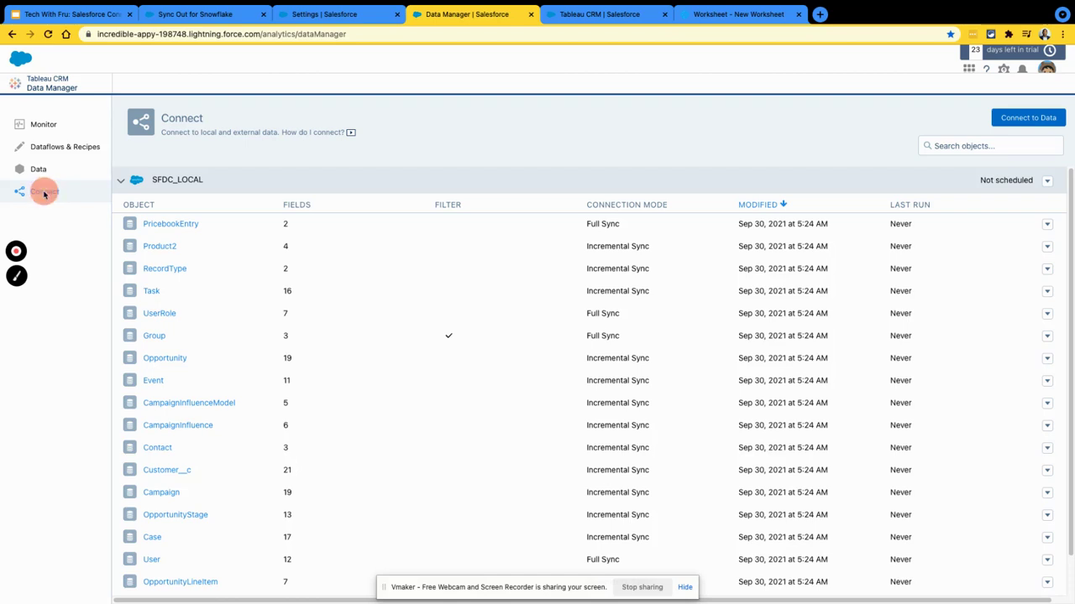
left_click(50, 150)
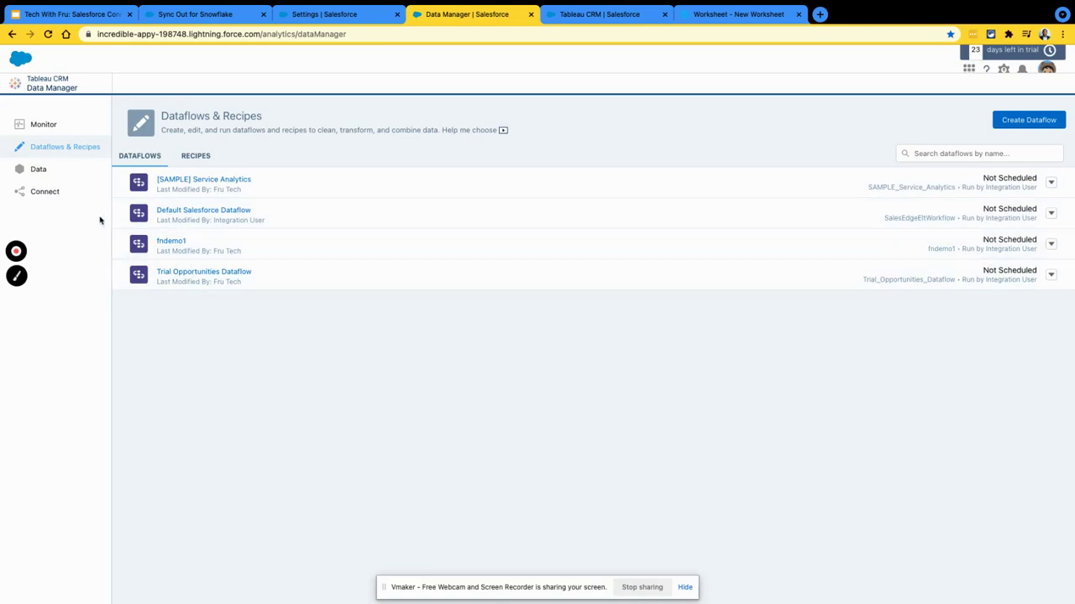
left_click(39, 171)
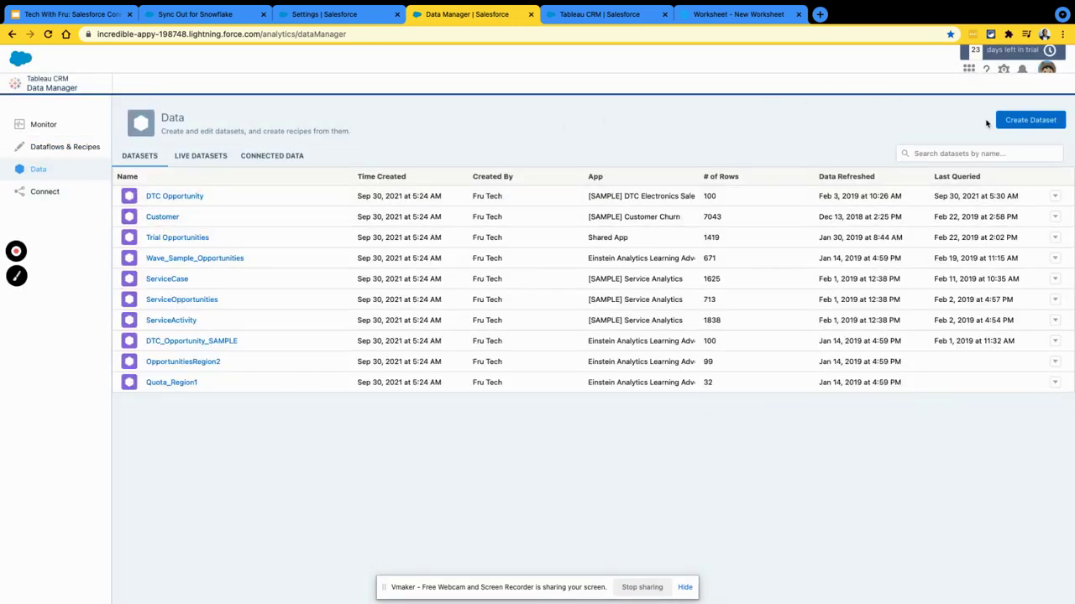
left_click(46, 192)
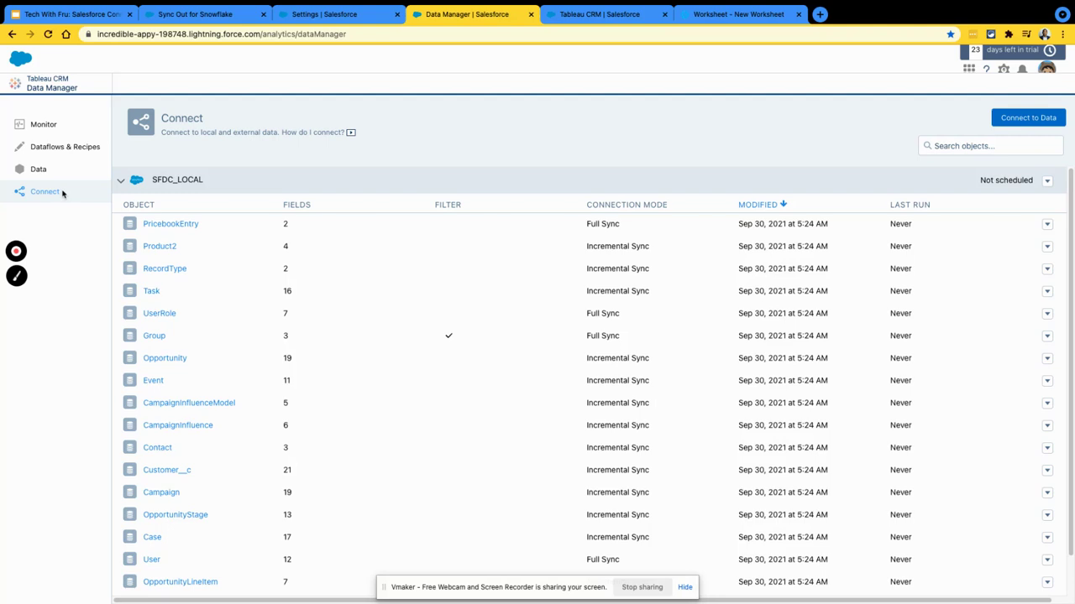
Step: Open Connect to Data and show Live Connections, listing the TWF_SF Snowflake connection
left_click(1027, 117)
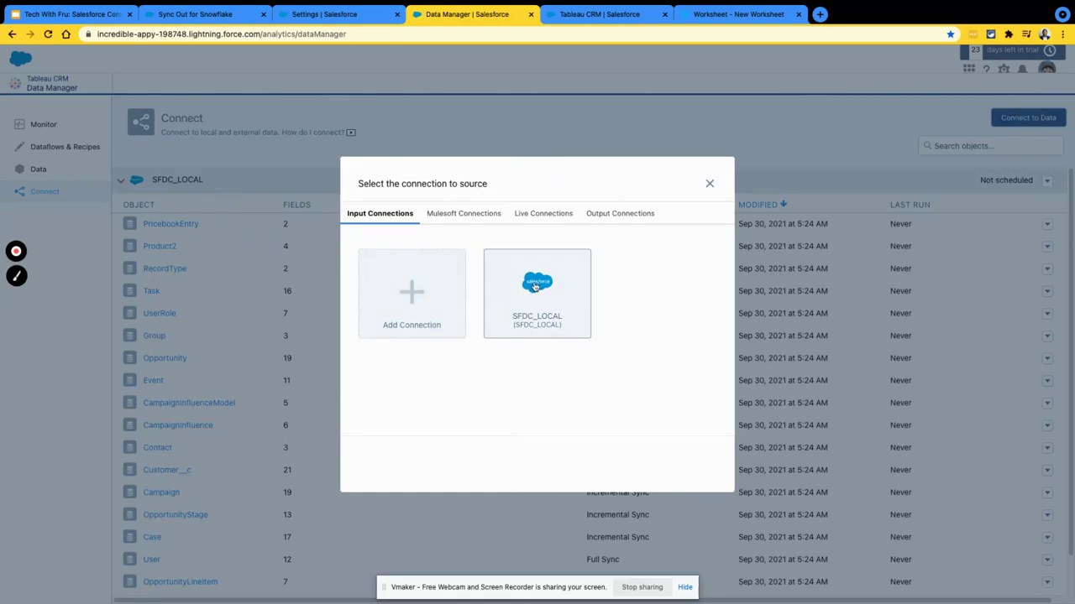
left_click(536, 221)
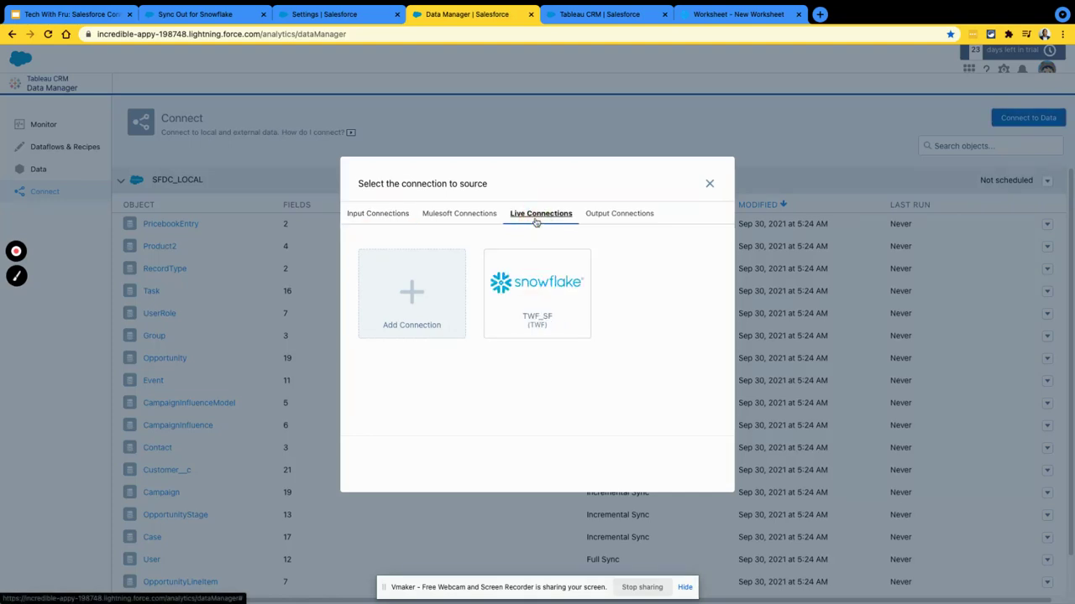
mouse_move(494, 298)
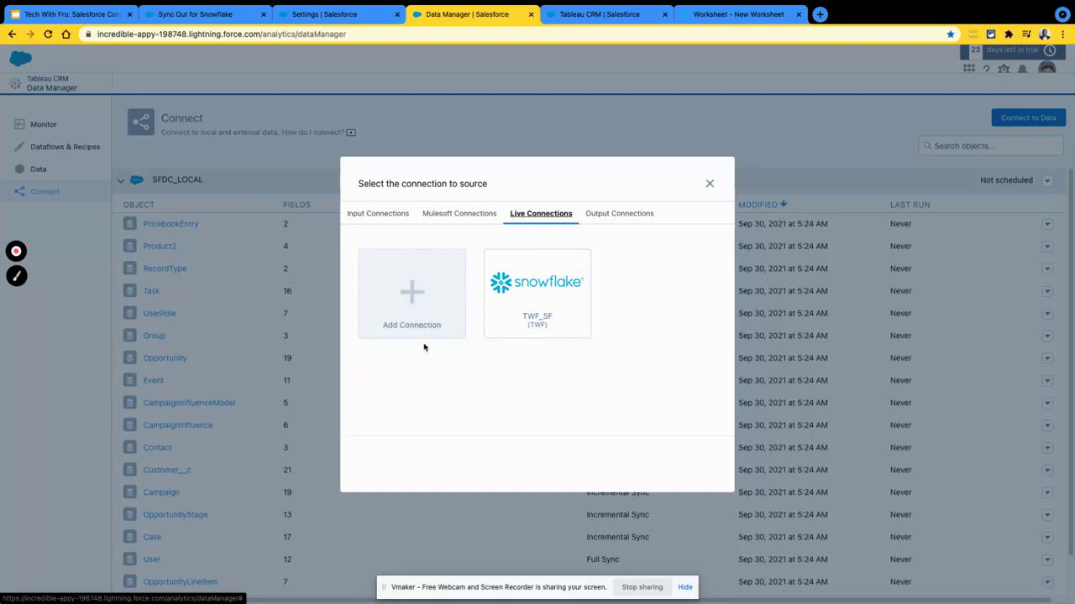
Step: Start a new remote connection to reach the Snowflake Direct Connector type picker
left_click(411, 302)
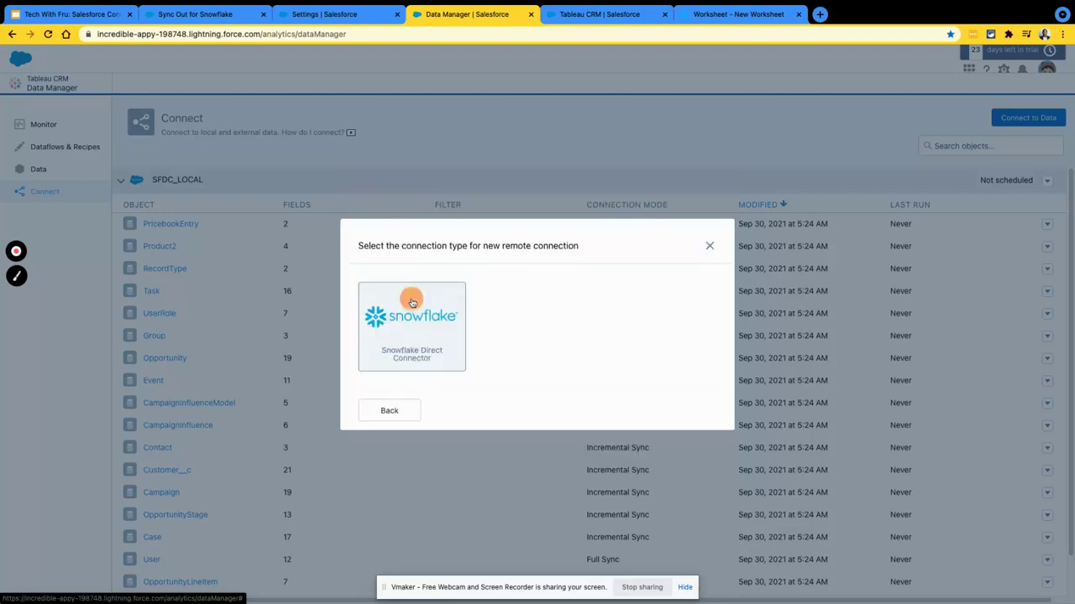
left_click(389, 410)
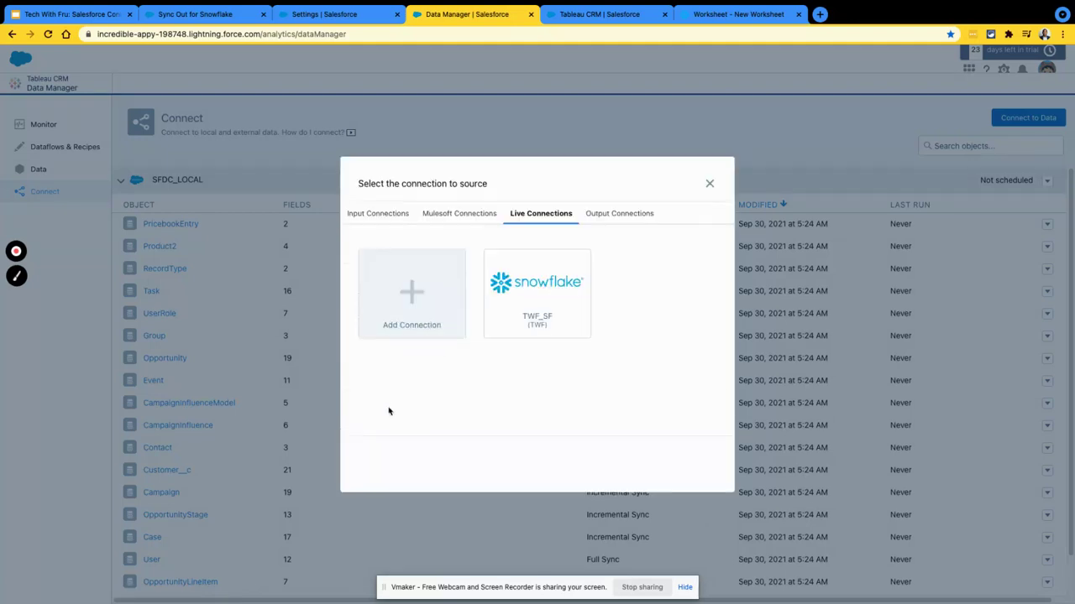
left_click(424, 323)
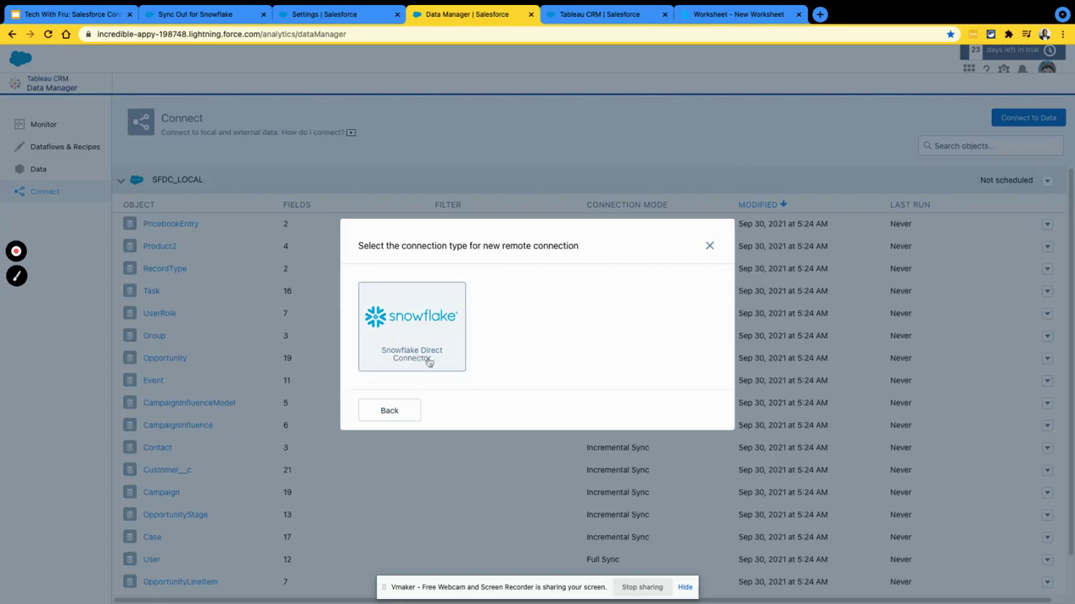
left_click(94, 19)
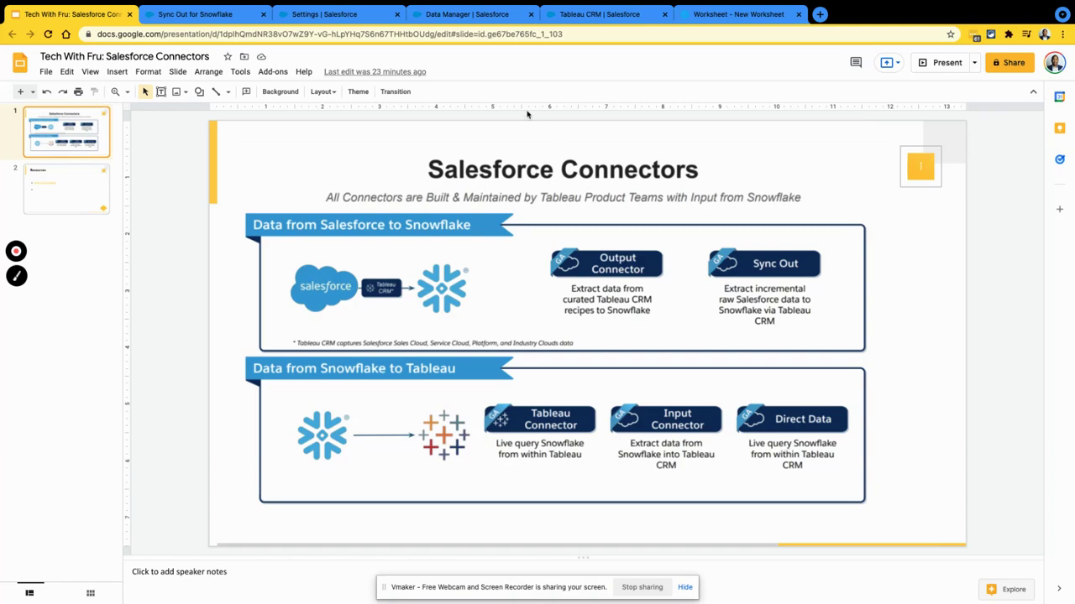
left_click(487, 24)
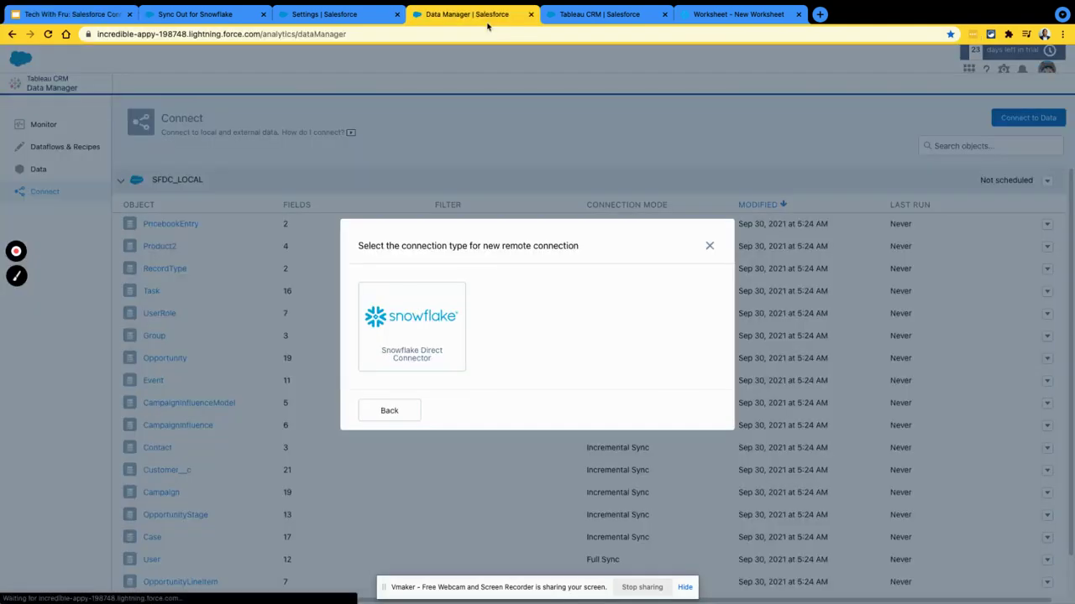
left_click(408, 346)
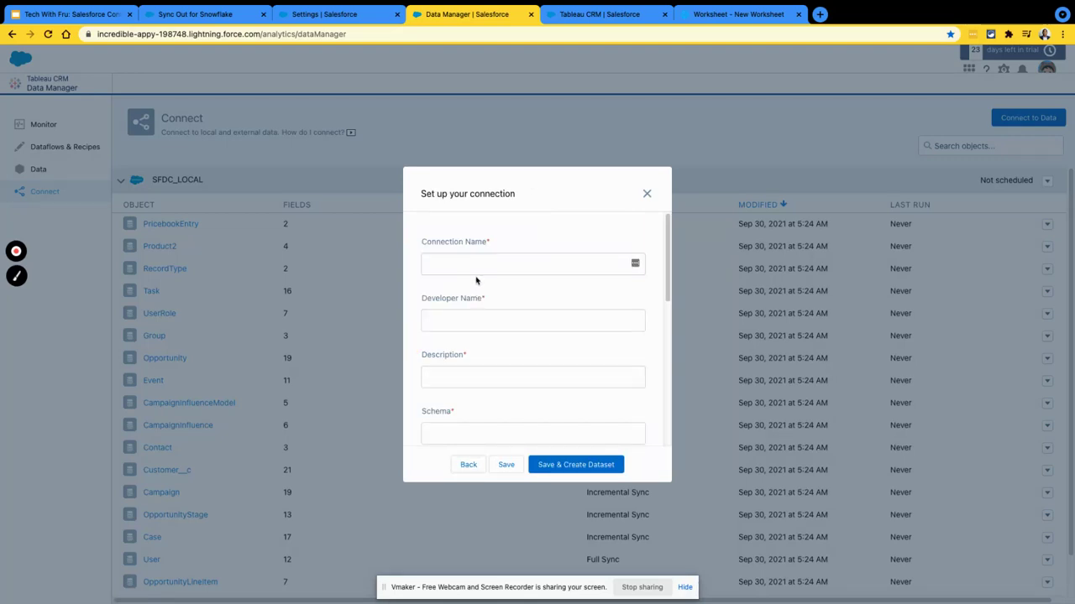
scroll(480, 307, "down", 1)
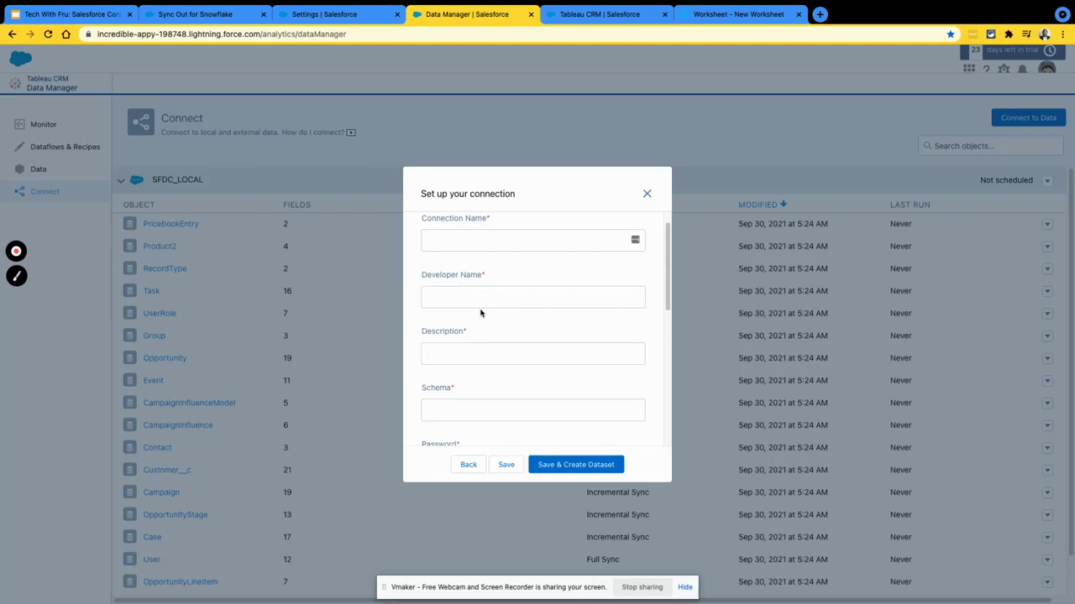
scroll(477, 304, "down", 3)
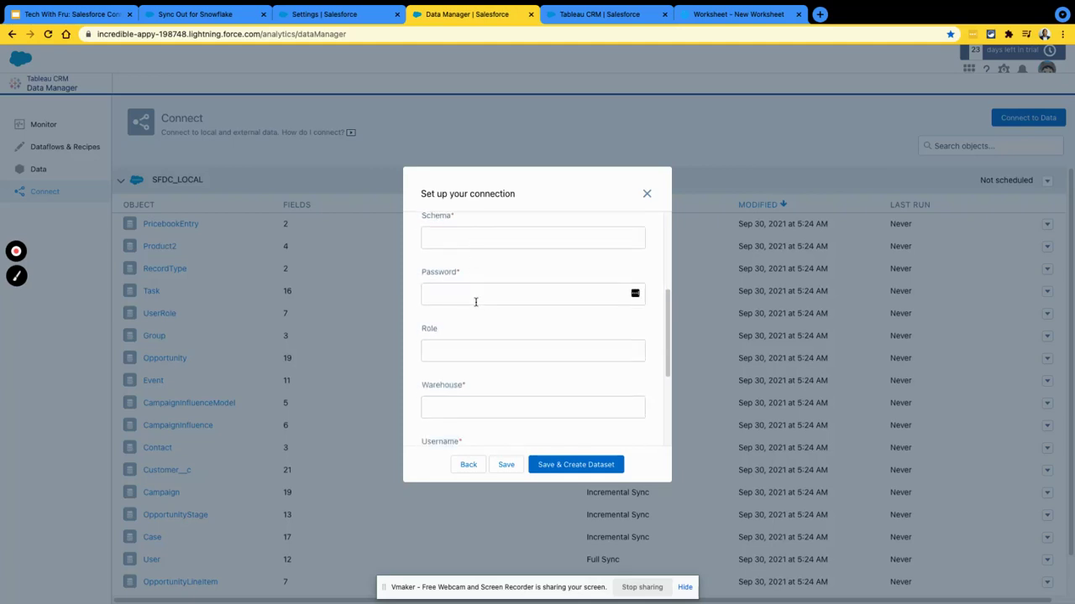
scroll(475, 302, "down", 3)
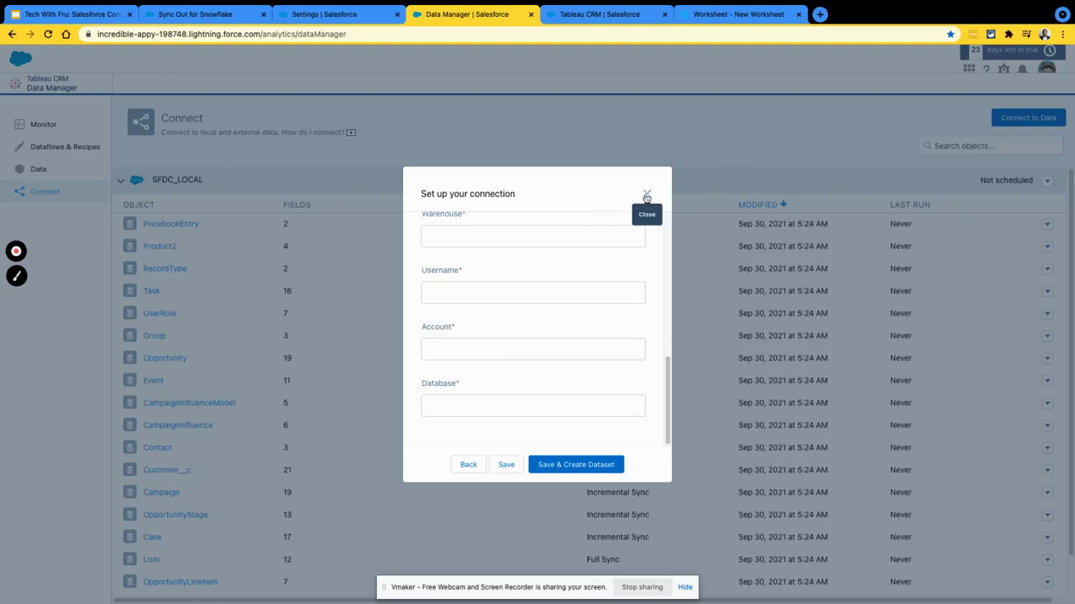
left_click(468, 466)
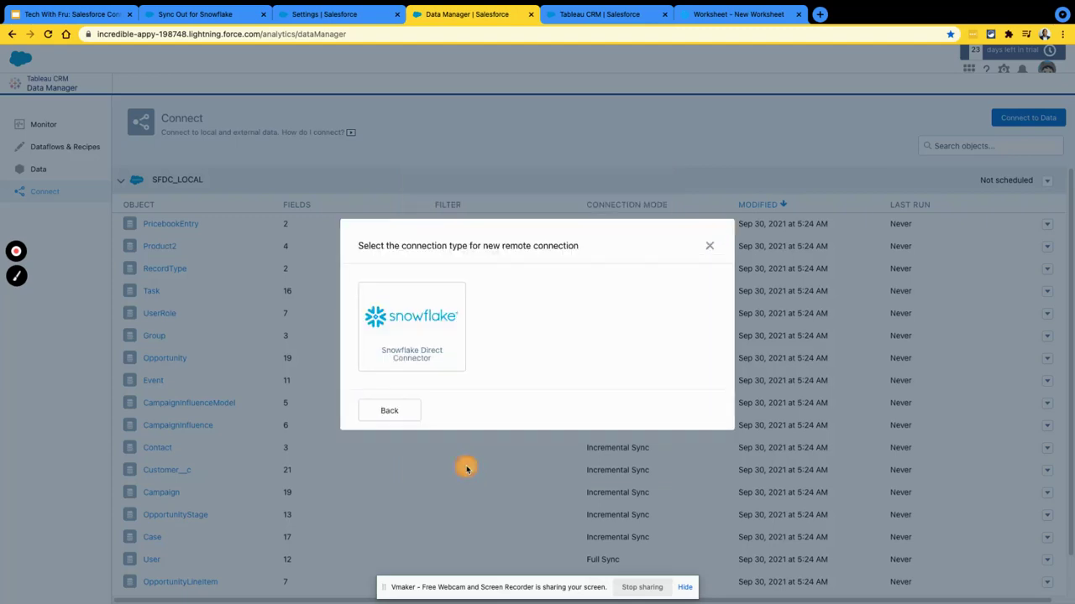
Step: Review the TWF_SF Snowflake connection's edit form, then go back to the connection-source list
left_click(411, 418)
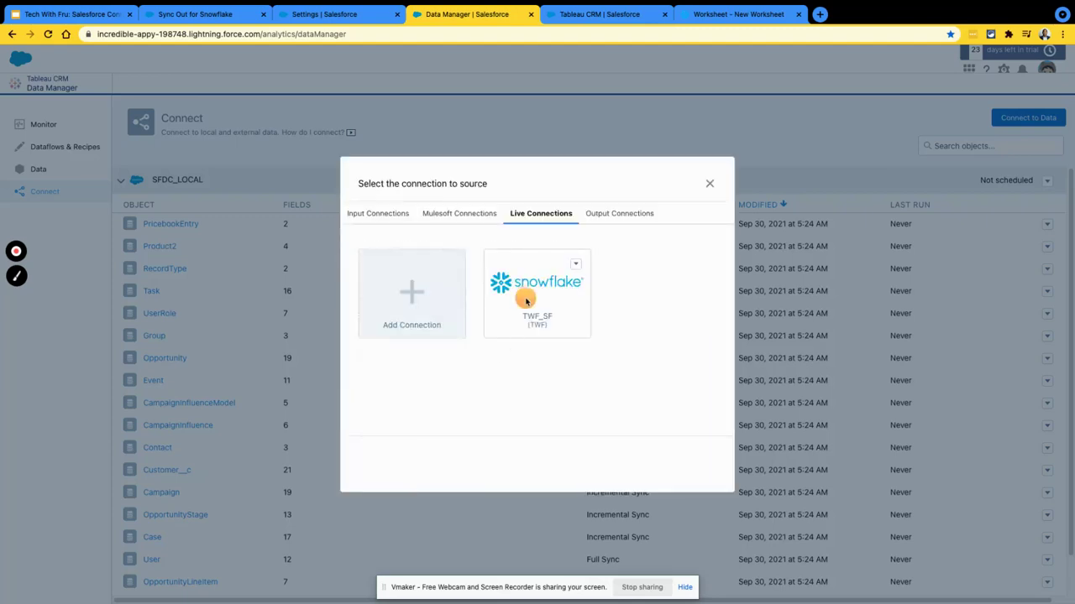
left_click(575, 267)
left_click(549, 280)
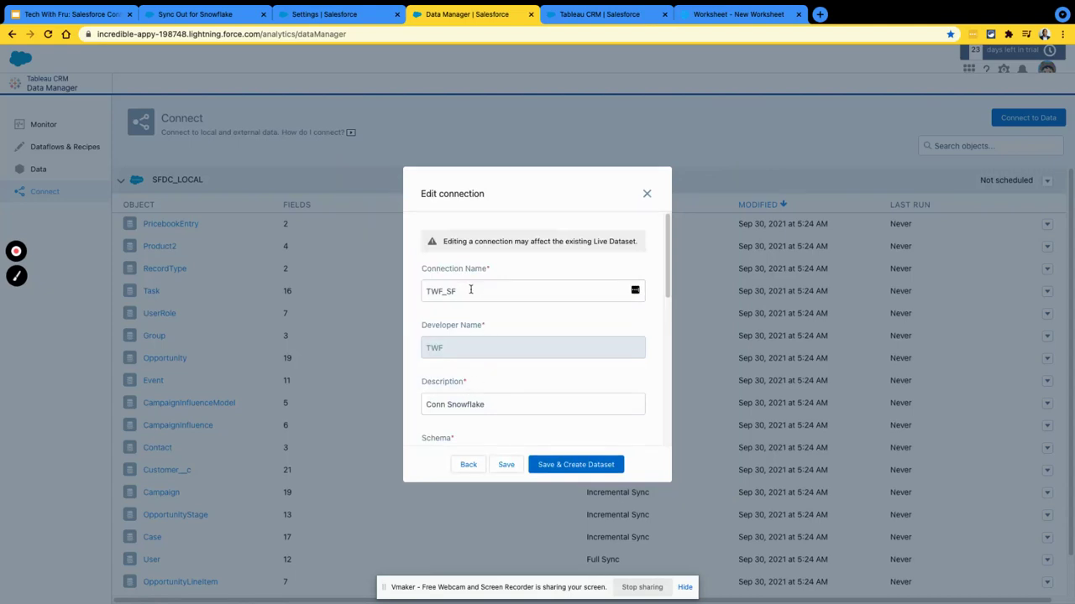
scroll(470, 291, "down", 3)
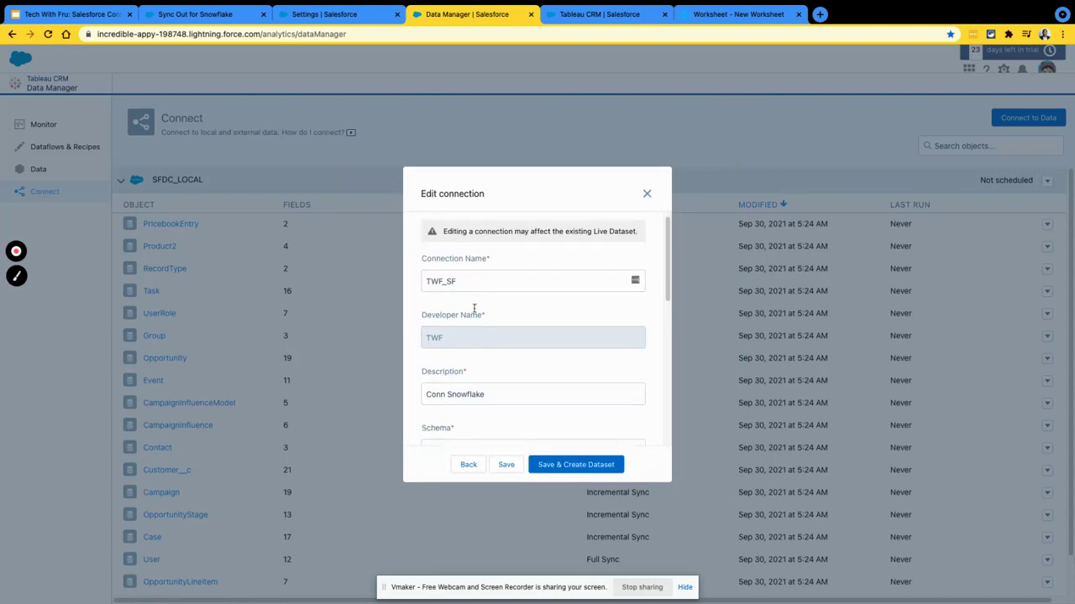
scroll(485, 344, "down", 5)
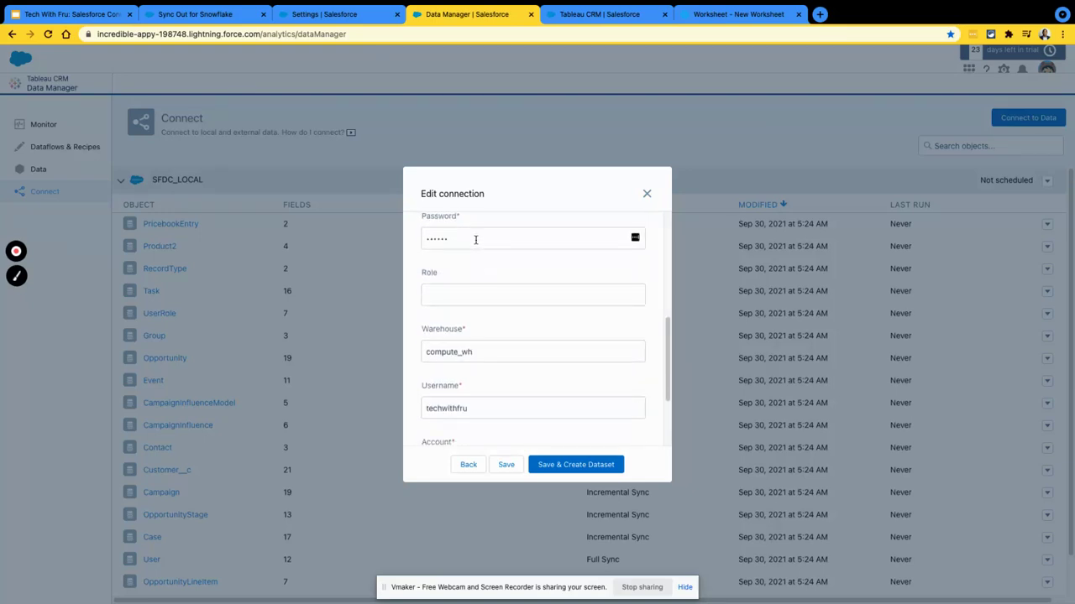
scroll(481, 319, "down", 3)
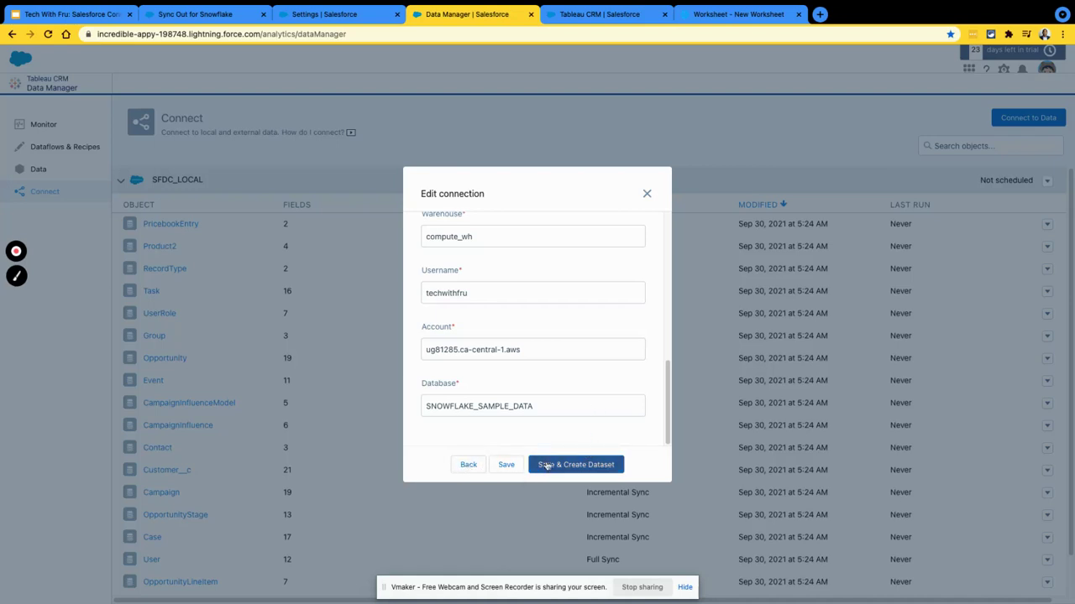
left_click(472, 467)
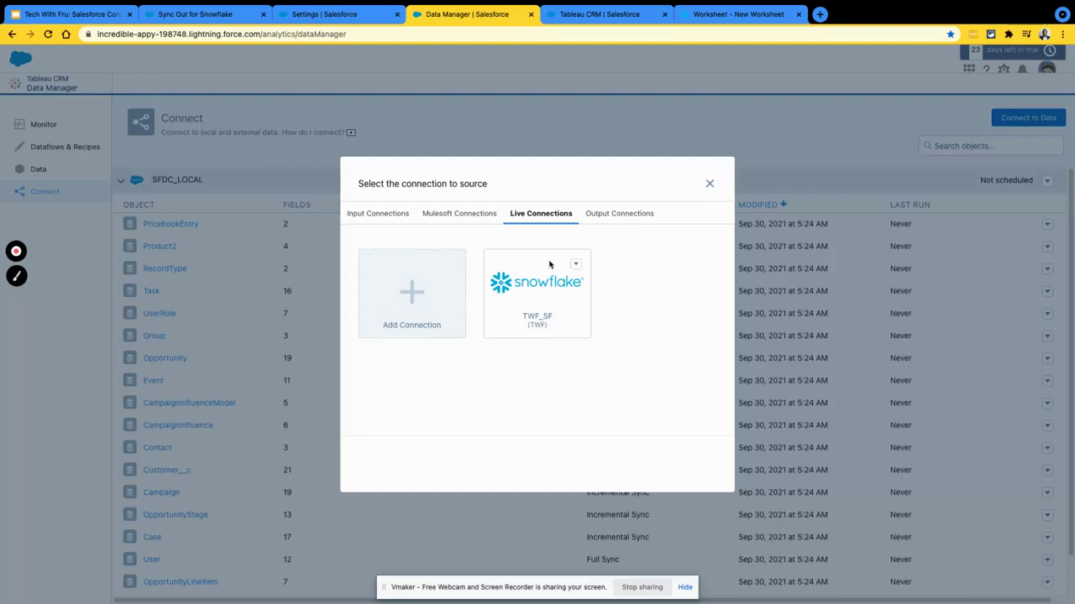
left_click(631, 220)
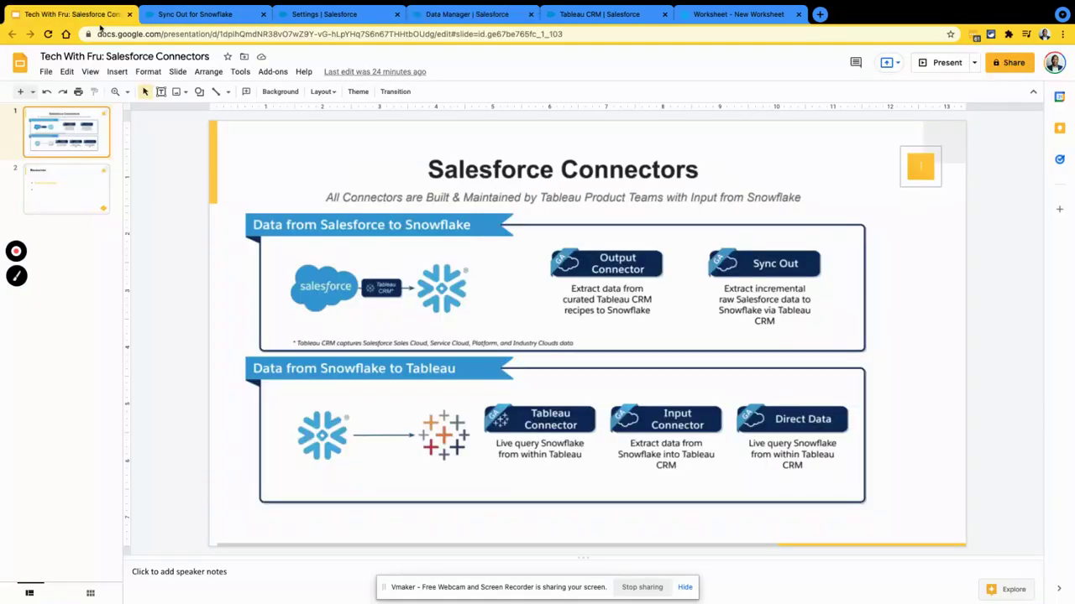
Step: Glance at the Salesforce Connectors slides, then return to the Analytics Settings page
left_click(71, 14)
left_click(349, 21)
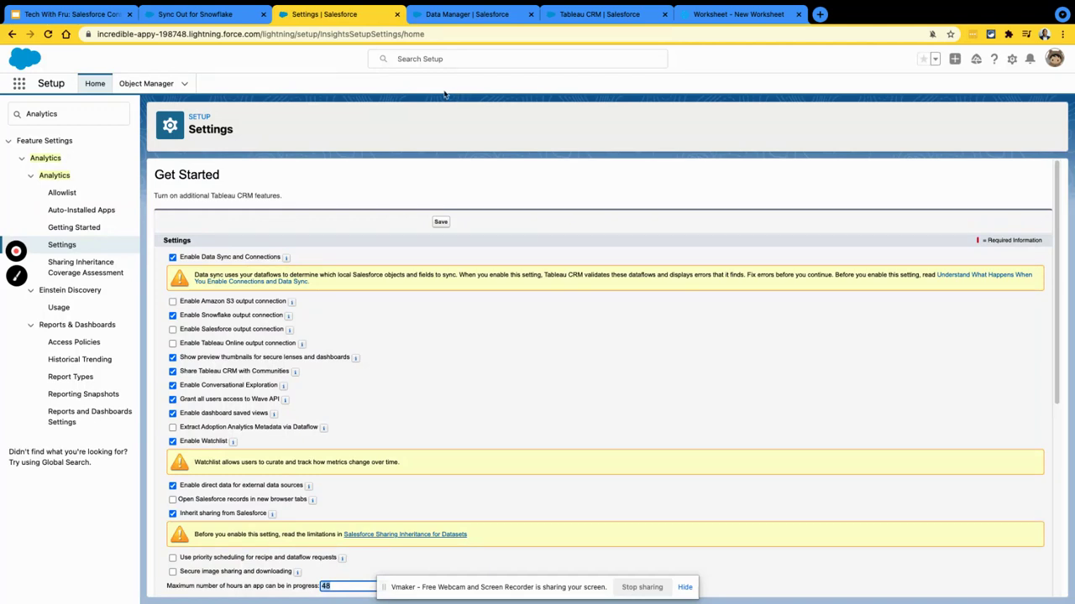
Step: Search Setup for 'analytics' and open the Analytics Settings page
left_click(11, 113)
key("ctrl+a")
key("BackSpace")
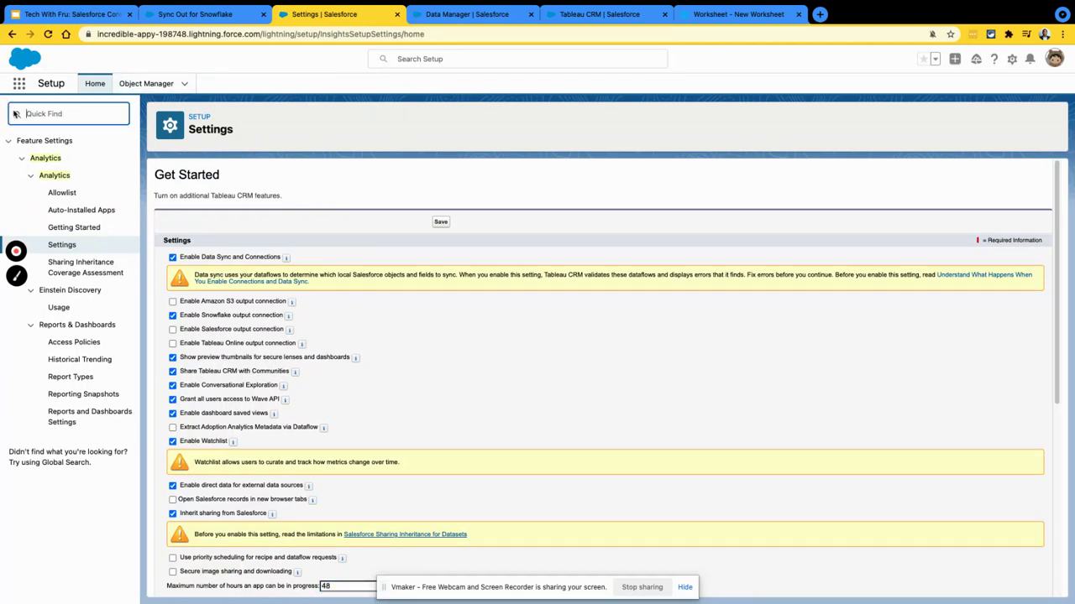
left_click(97, 85)
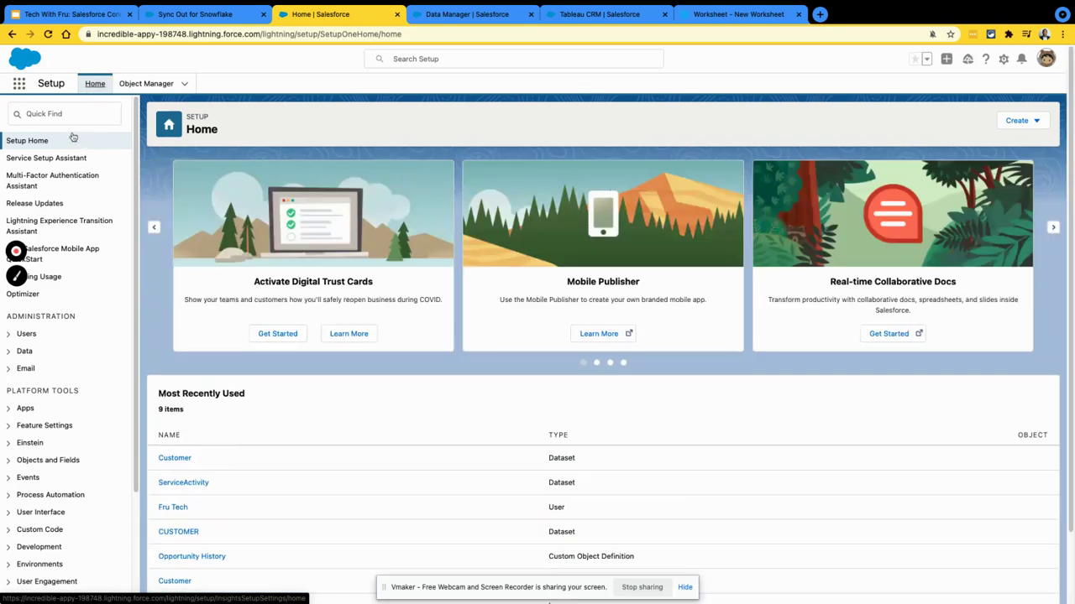
left_click(69, 114)
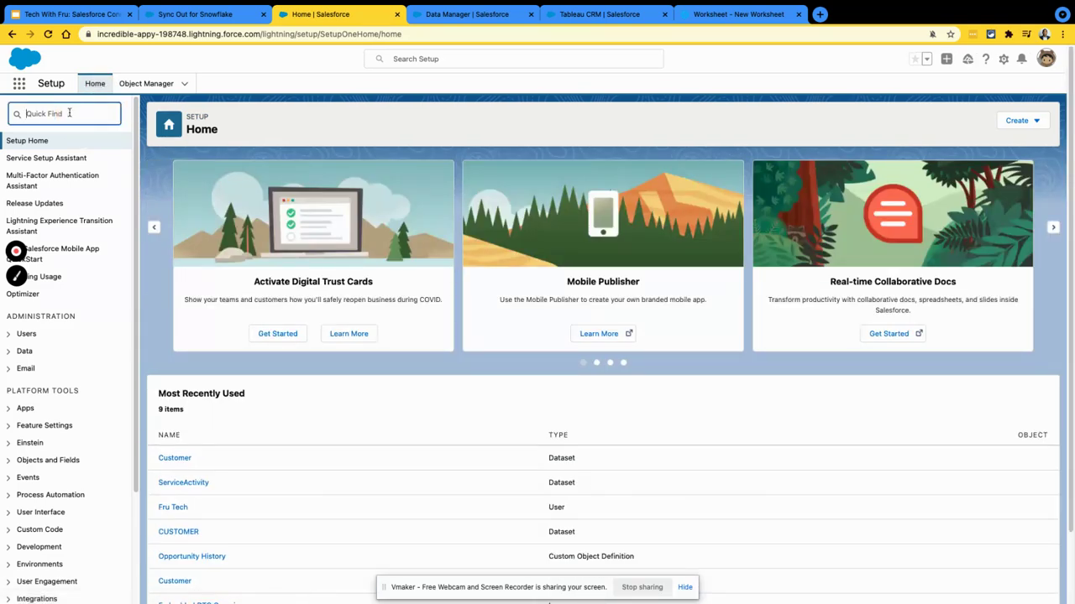
type("analytics")
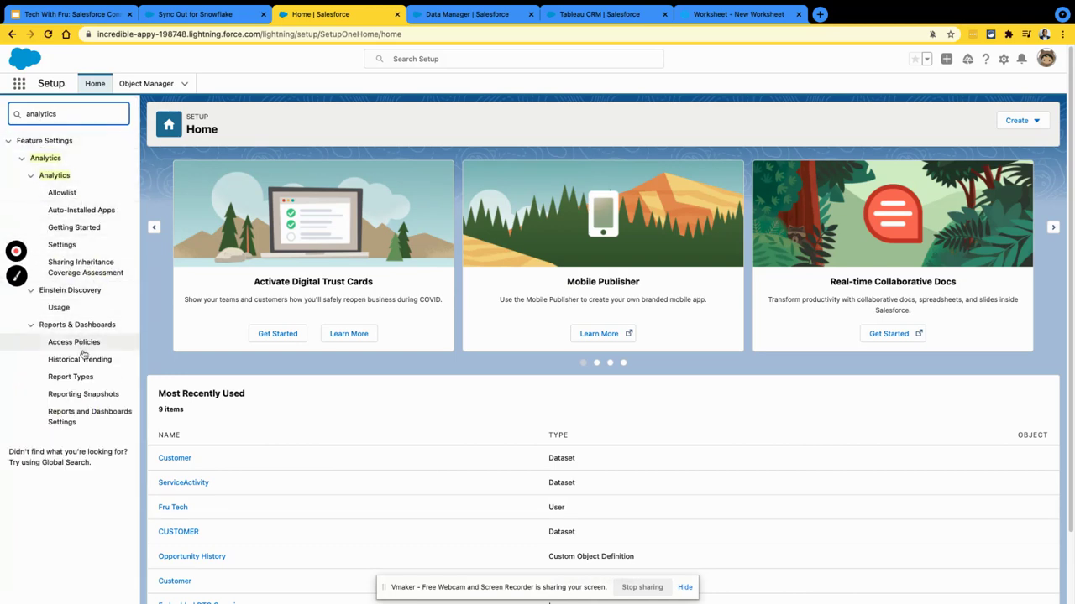
left_click(62, 248)
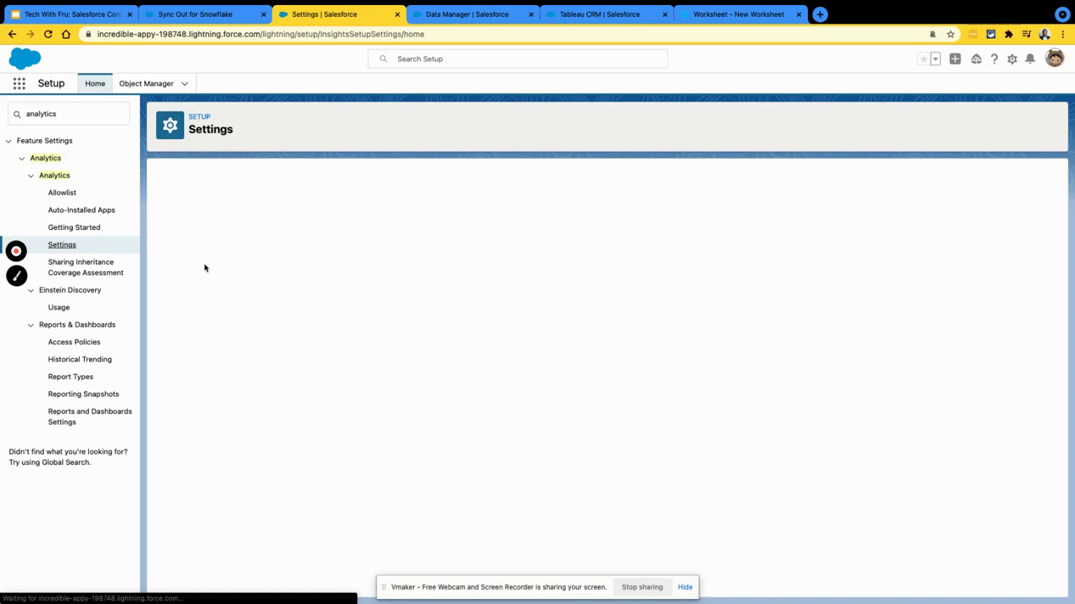
scroll(408, 263, "down", 1)
scroll(403, 267, "down", 2)
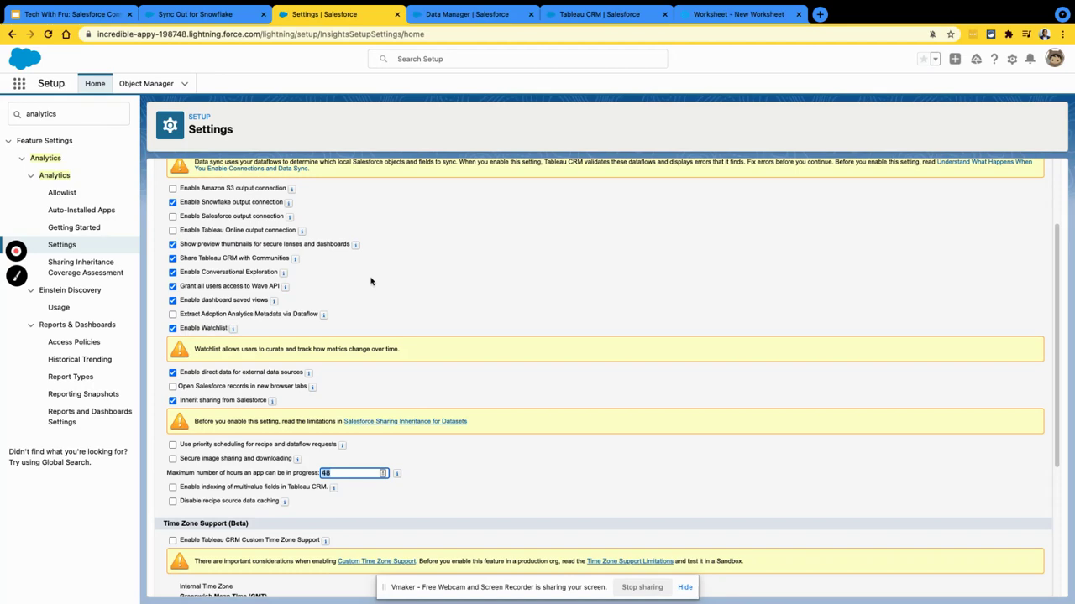
Step: Uncheck Enable Snowflake output connection and save the Analytics settings
left_click(173, 203)
mouse_move(290, 205)
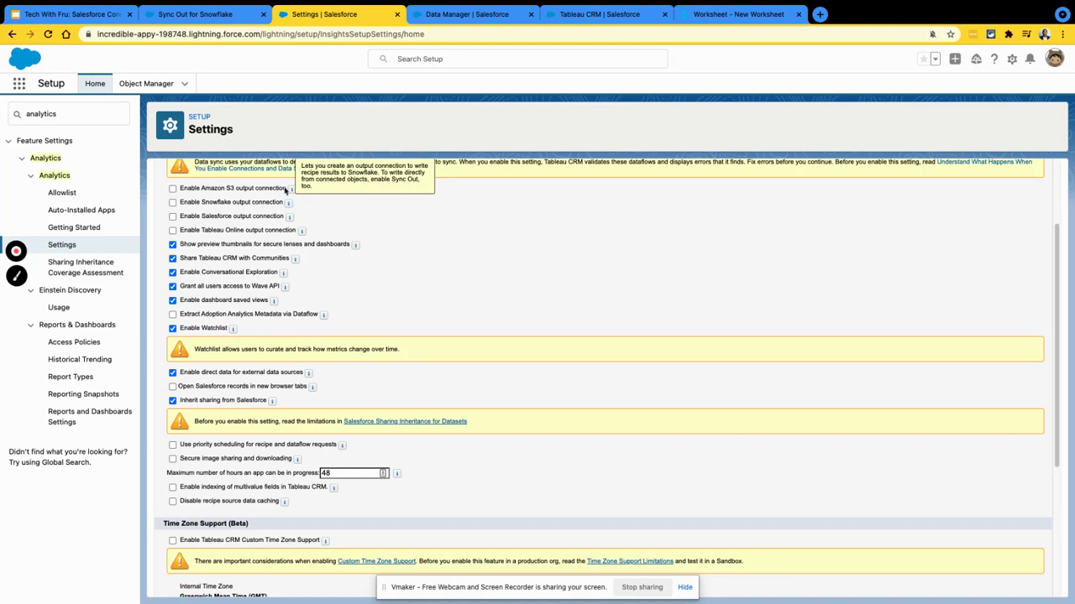
left_click(85, 20)
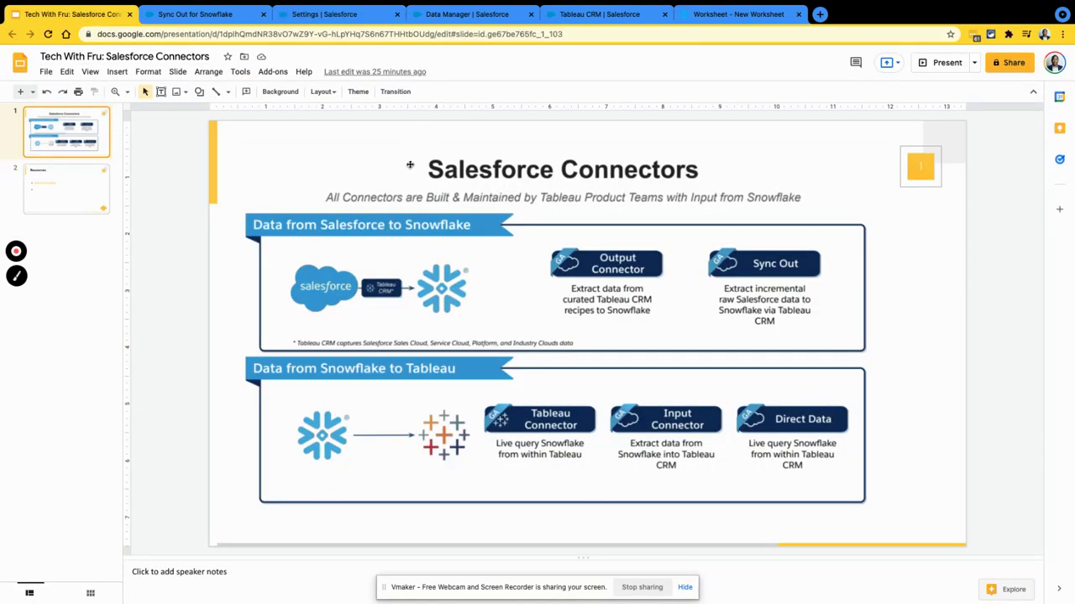
left_click(340, 14)
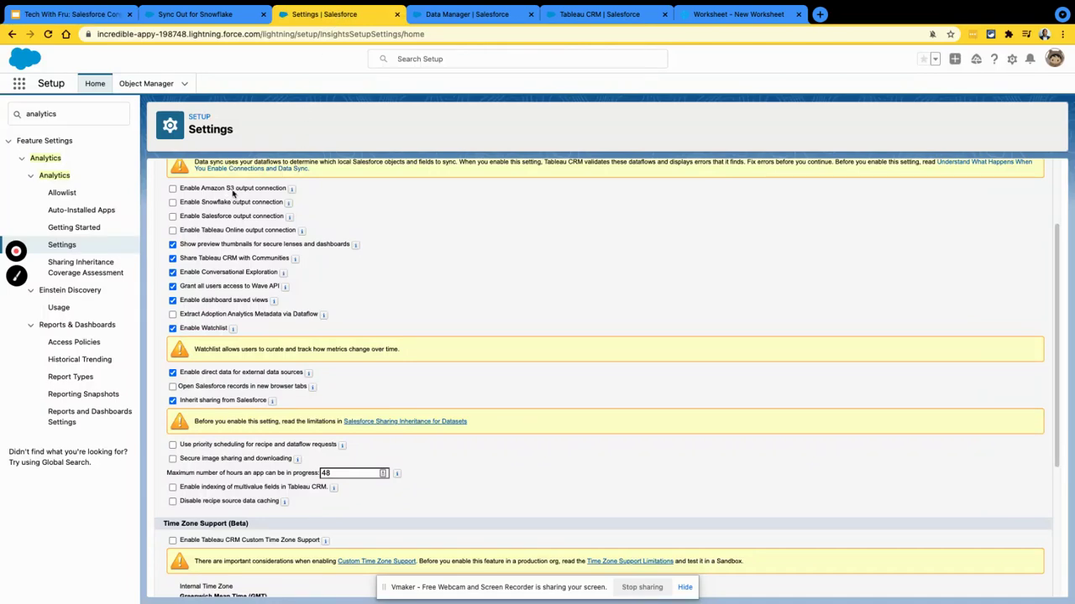
scroll(217, 452, "down", 5)
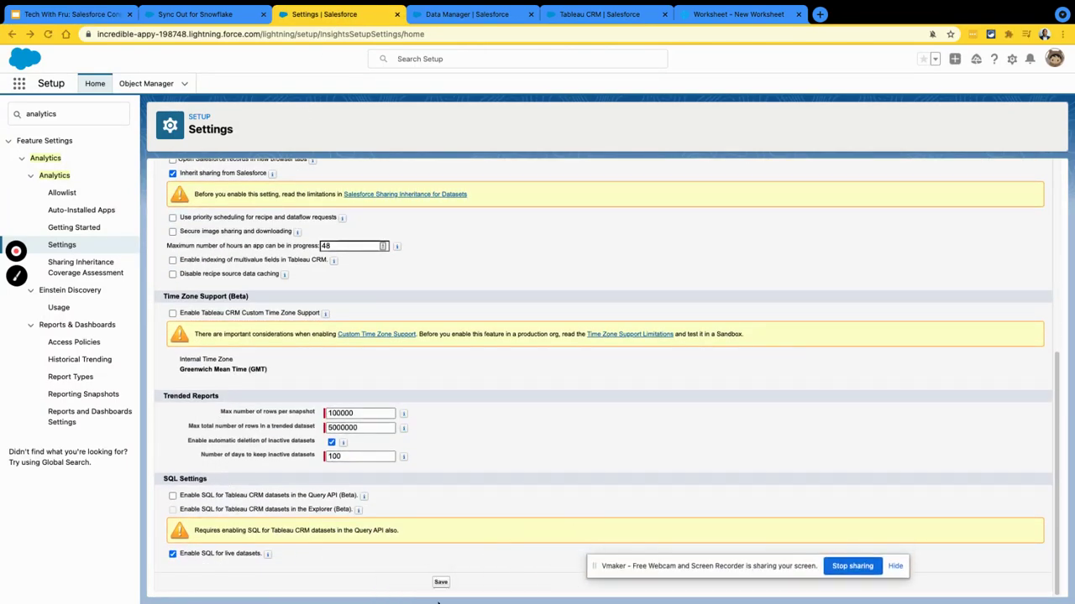
left_click(441, 582)
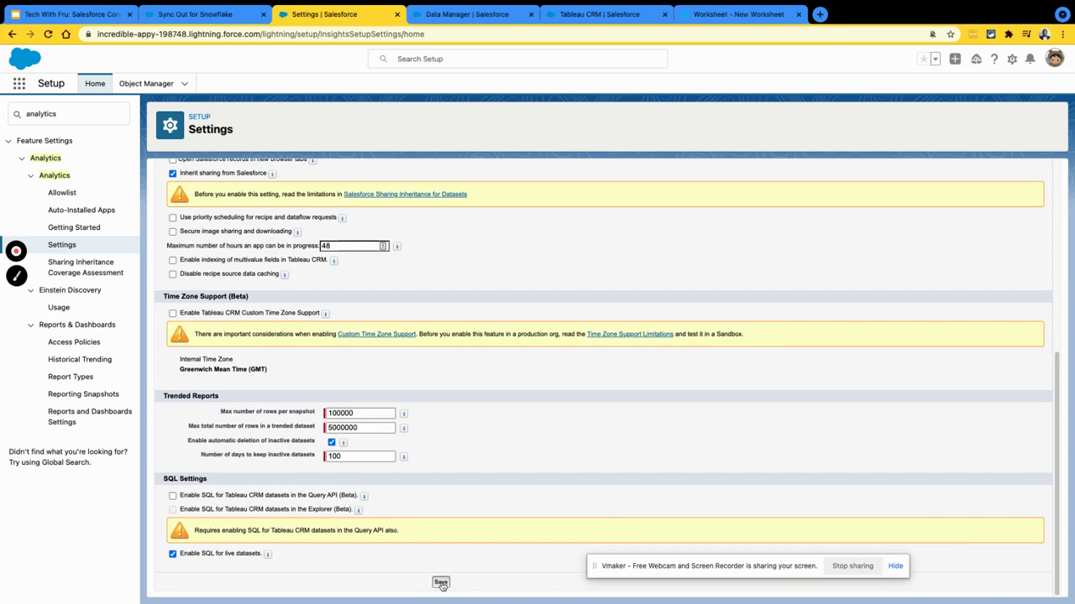
Step: Reload Data Manager and recheck the Connect to Data source choices, then return to Analytics Settings
left_click(479, 15)
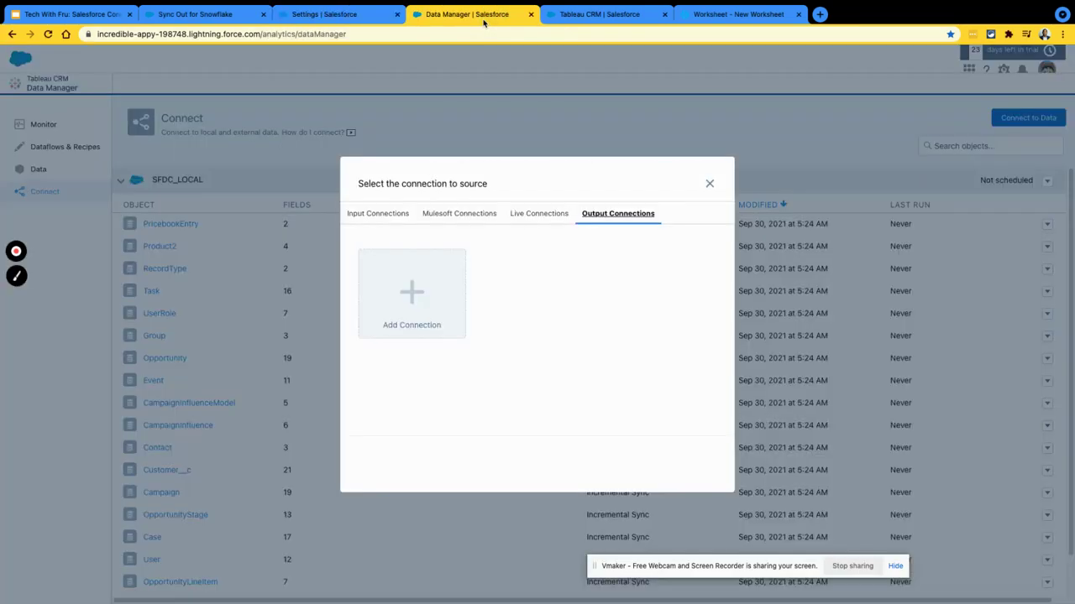
left_click(710, 184)
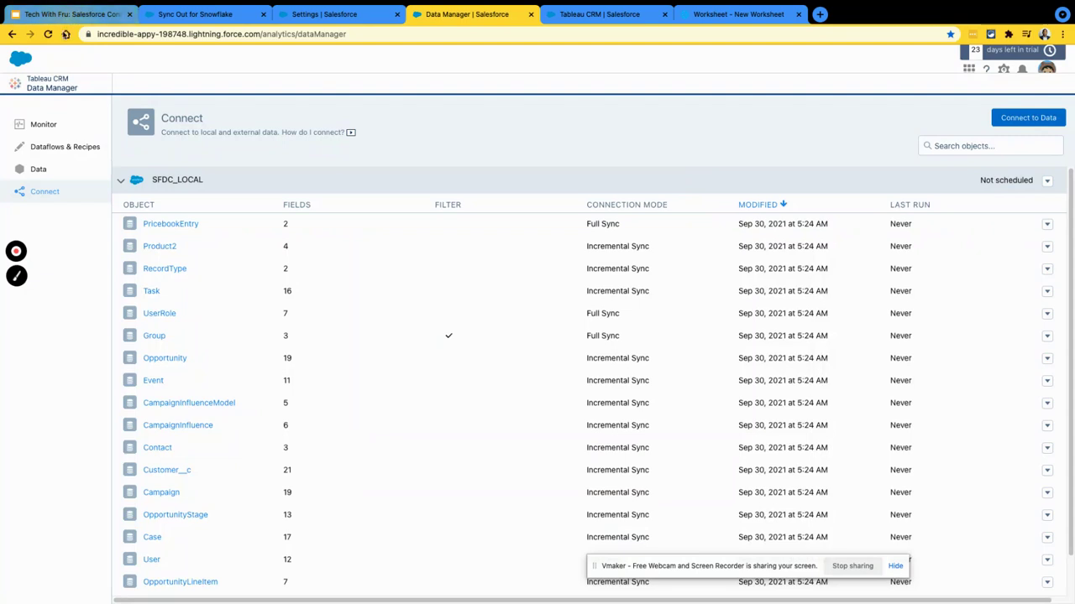
left_click(49, 34)
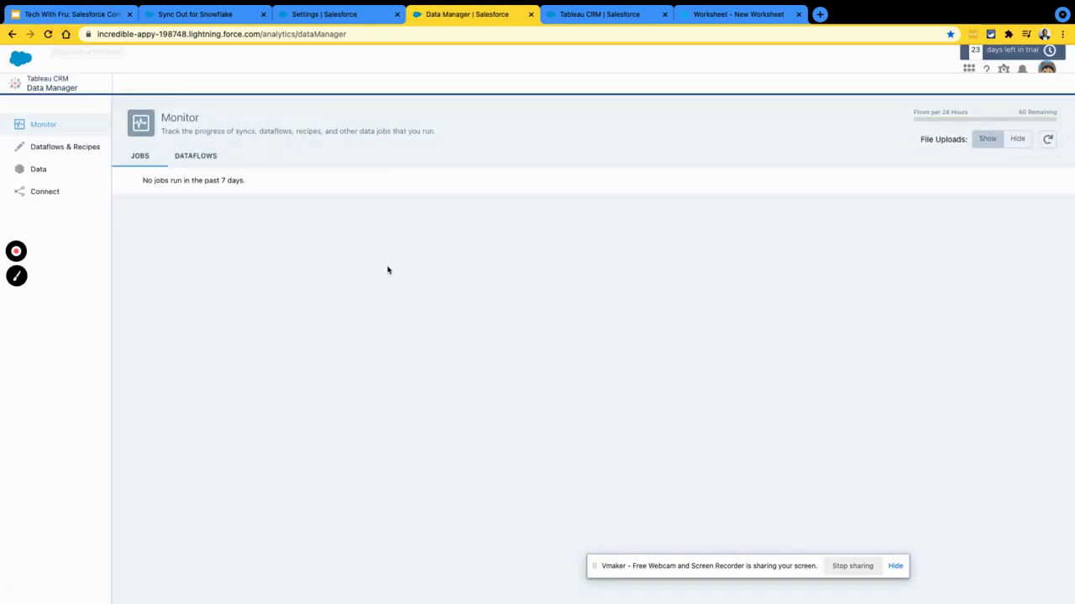
left_click(52, 192)
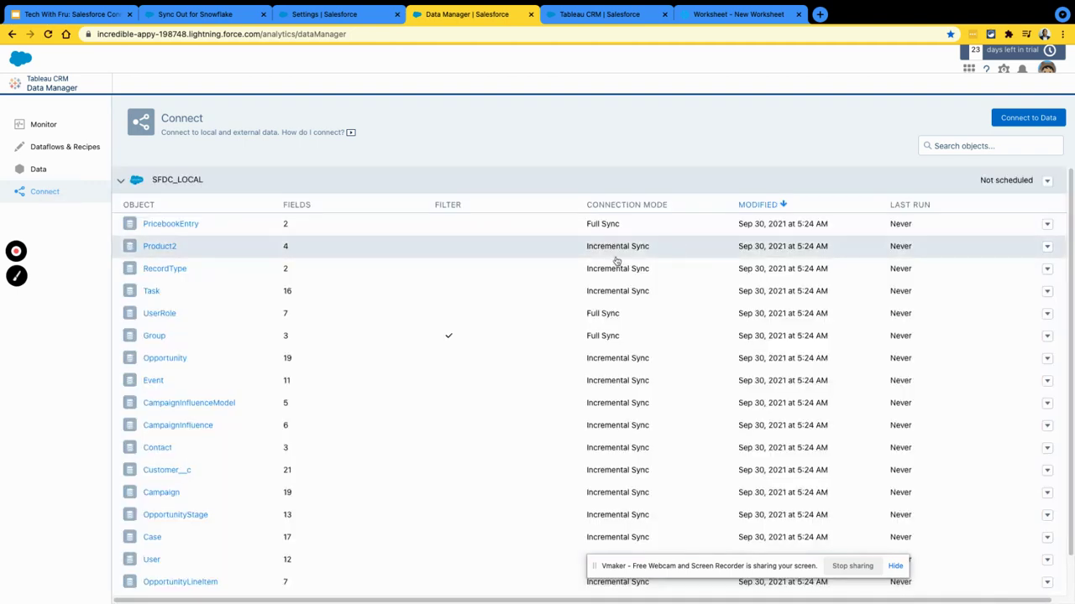
left_click(1013, 117)
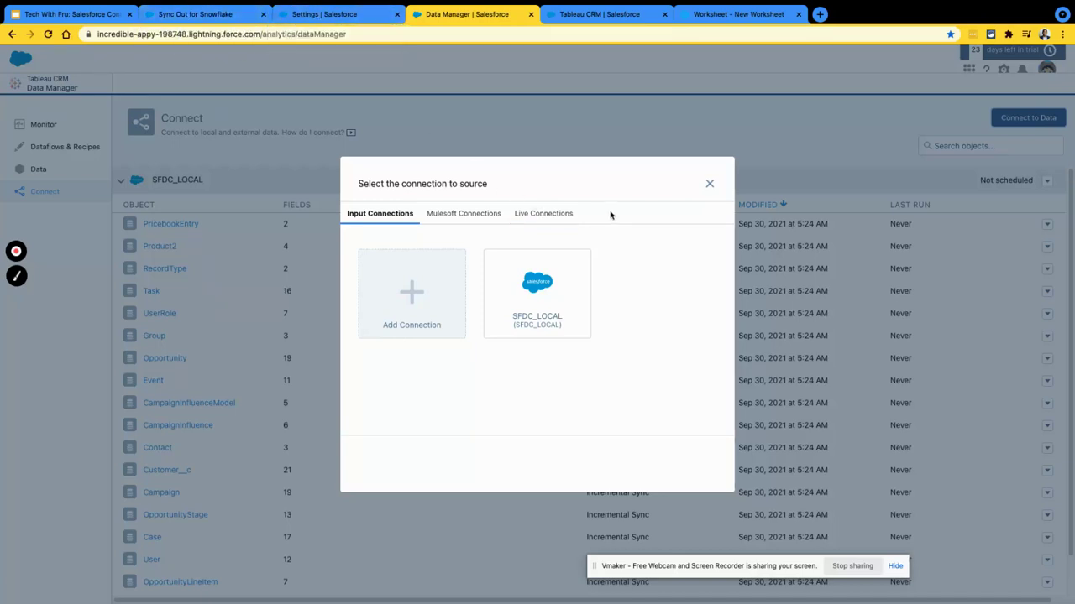
left_click(346, 15)
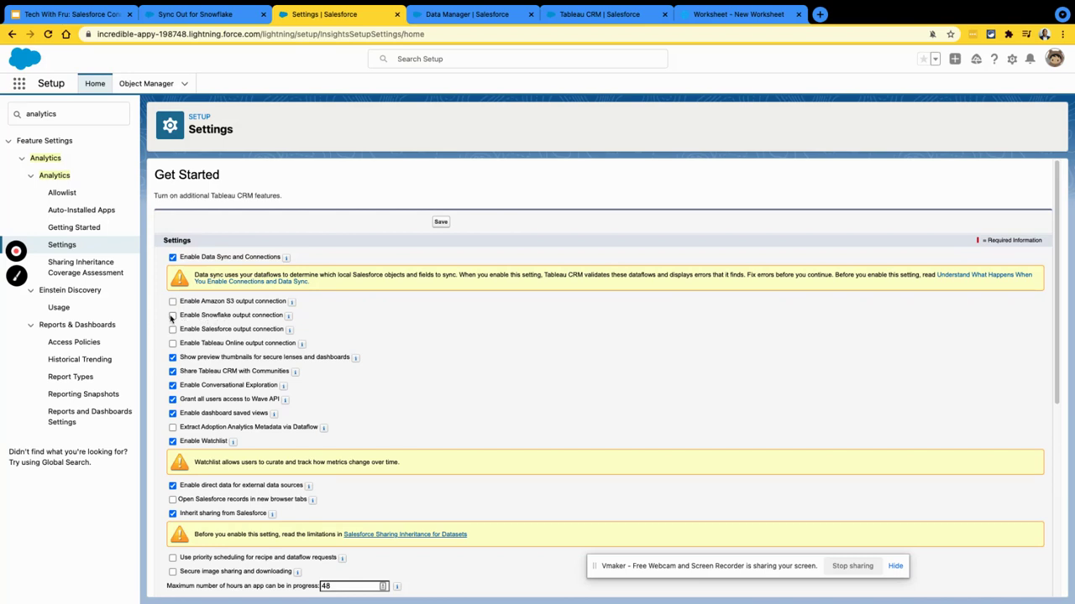
Step: Save the Analytics settings again
scroll(307, 308, "down", 2)
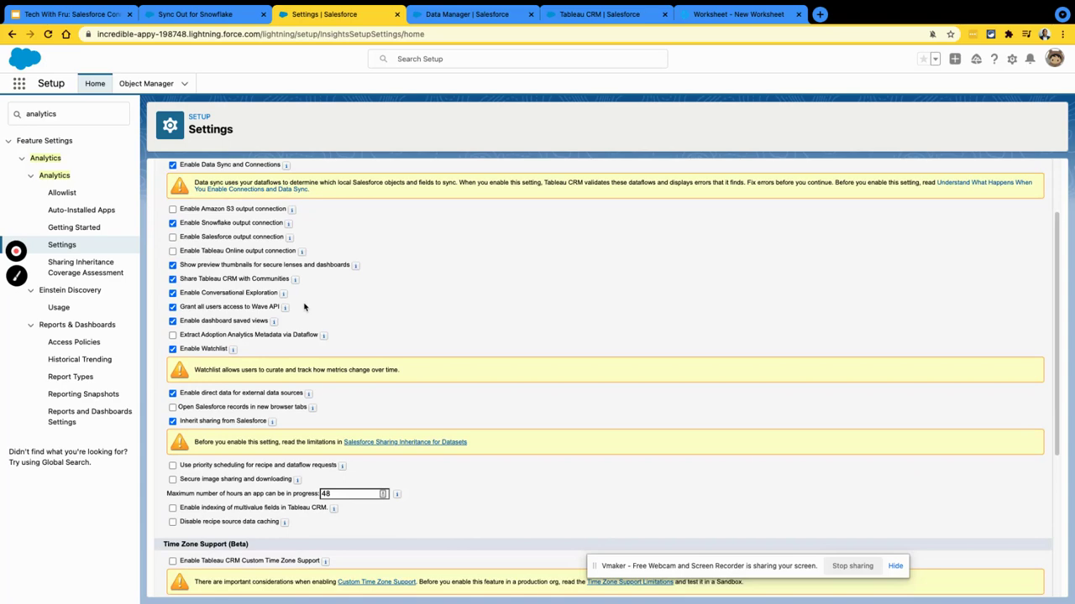
scroll(305, 303, "down", 5)
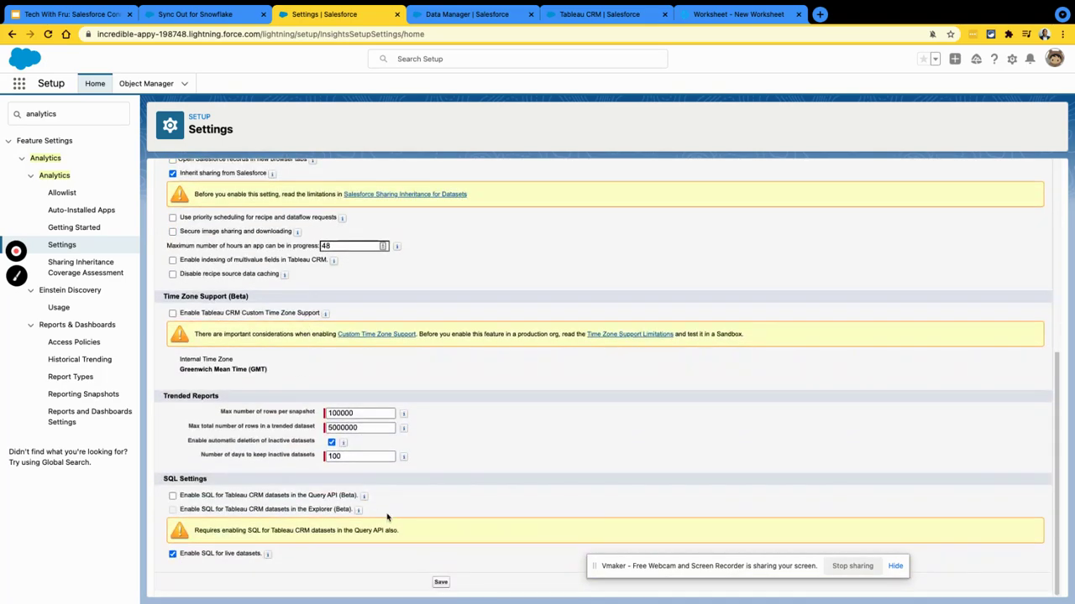
left_click(442, 585)
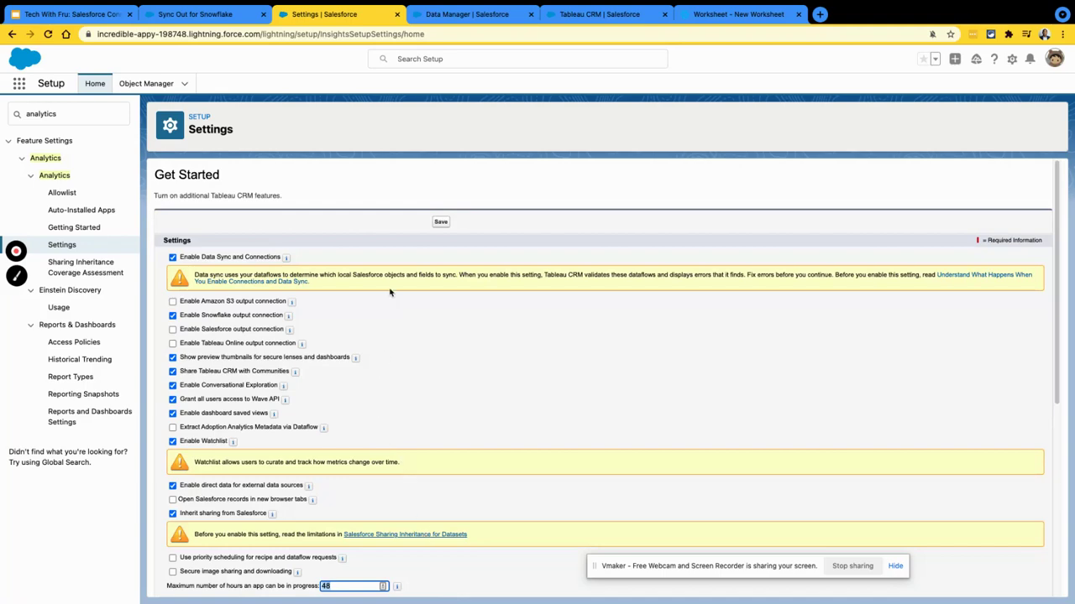
Step: Reload Data Manager and reopen the connection source chooser from the Connect page
left_click(462, 15)
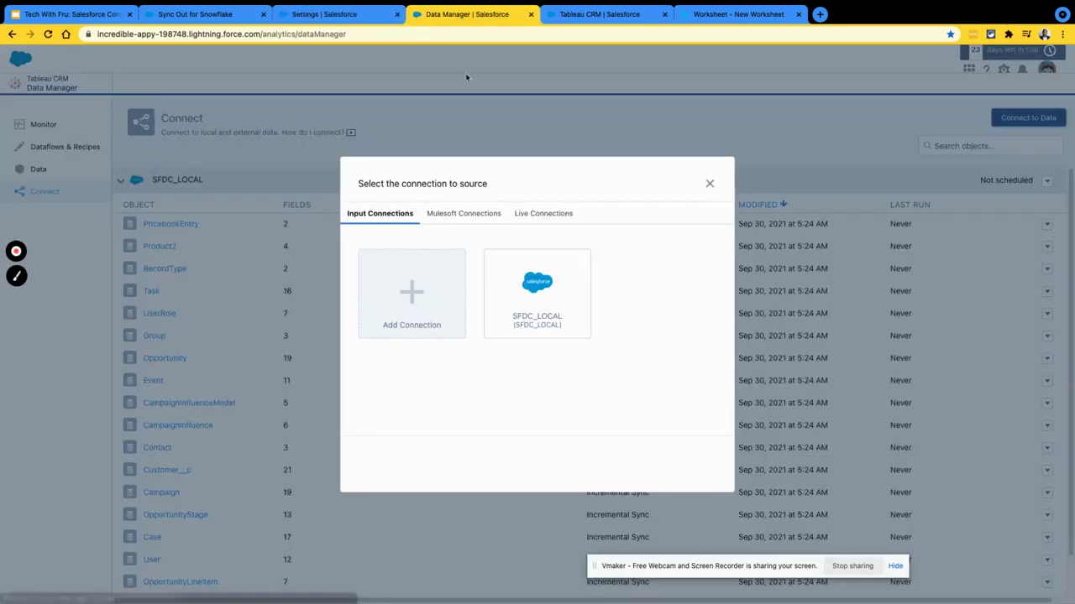
left_click(707, 185)
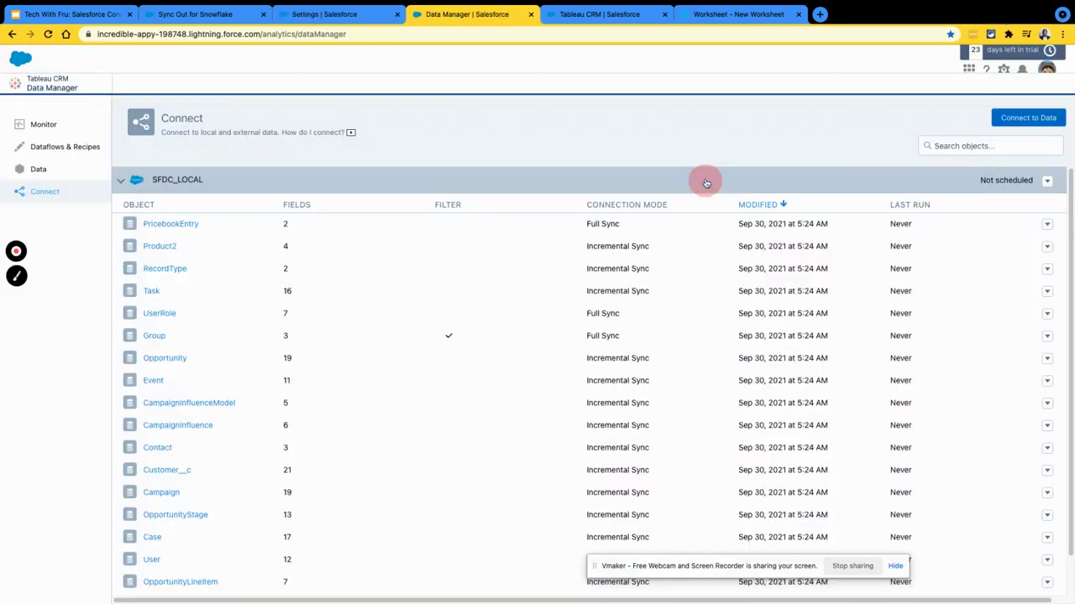
left_click(48, 34)
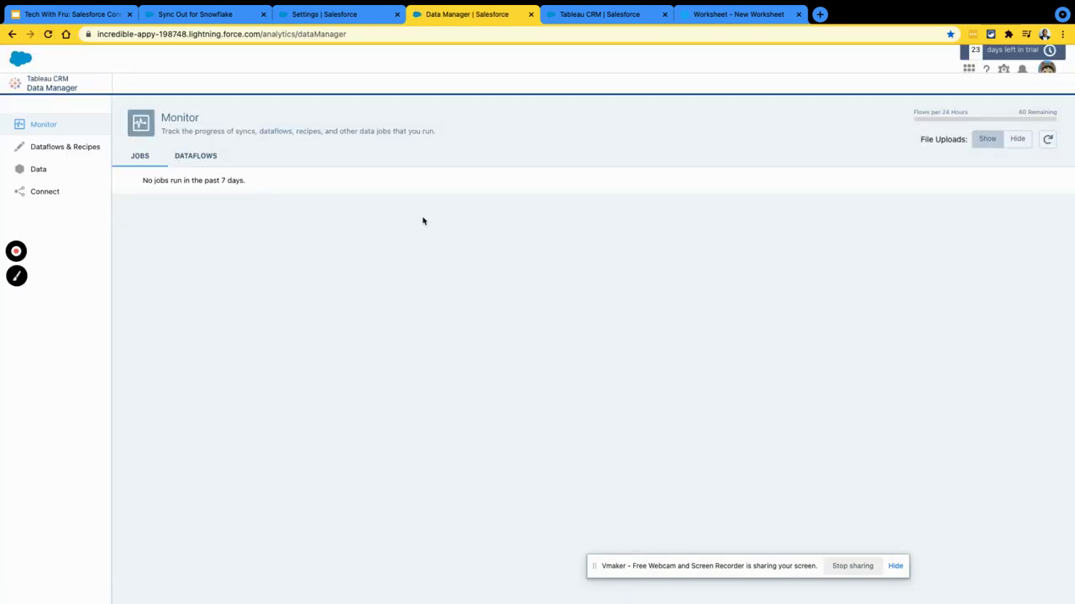
left_click(72, 187)
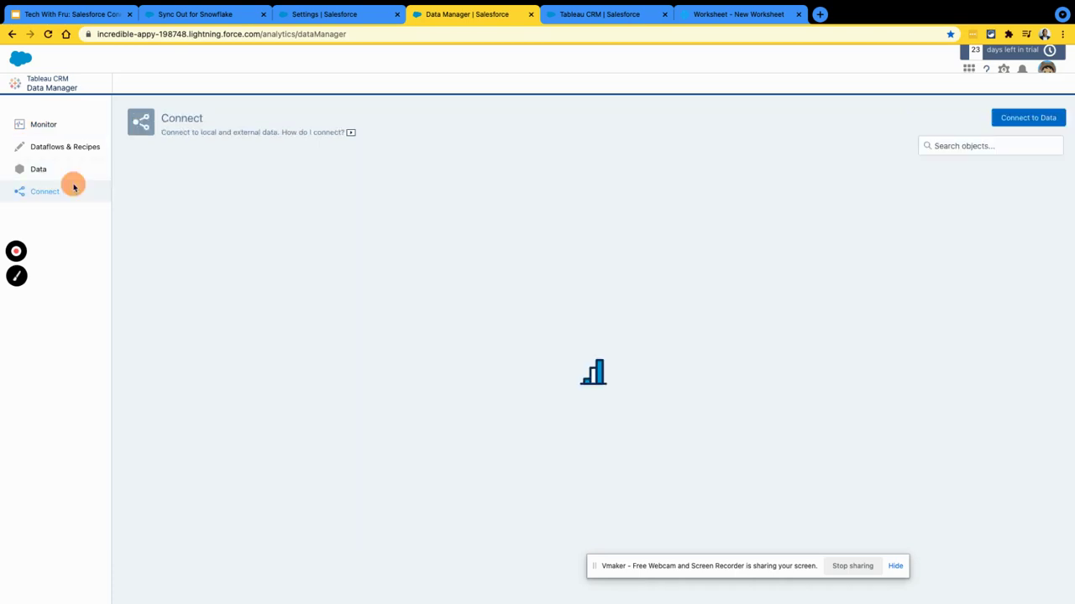
left_click(1028, 118)
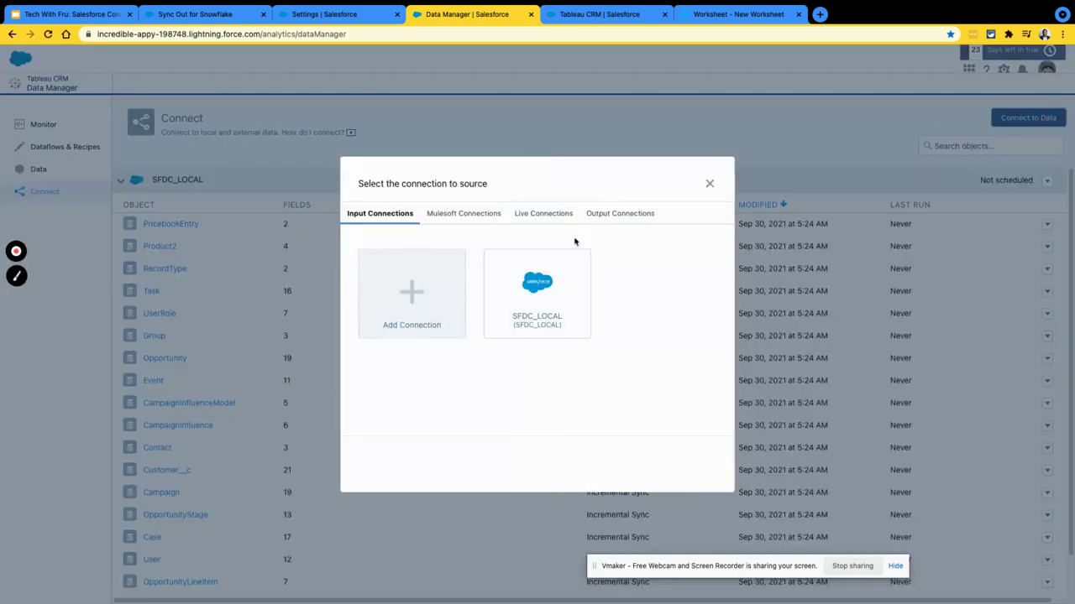
Step: Add a new output connection to reach the Snowflake Output Connector choice, then view the slides
left_click(619, 215)
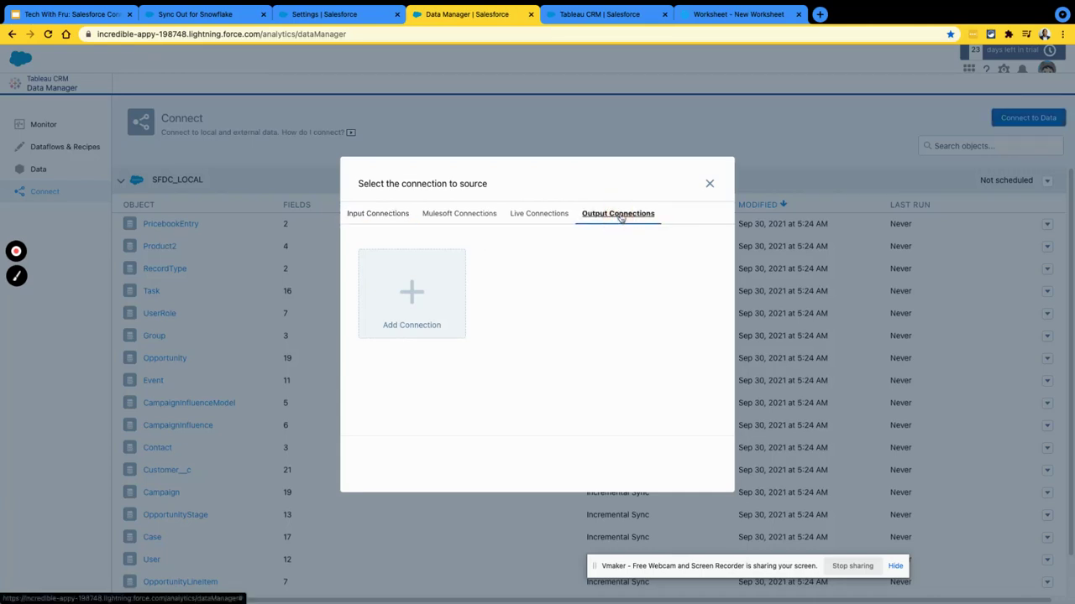
left_click(449, 285)
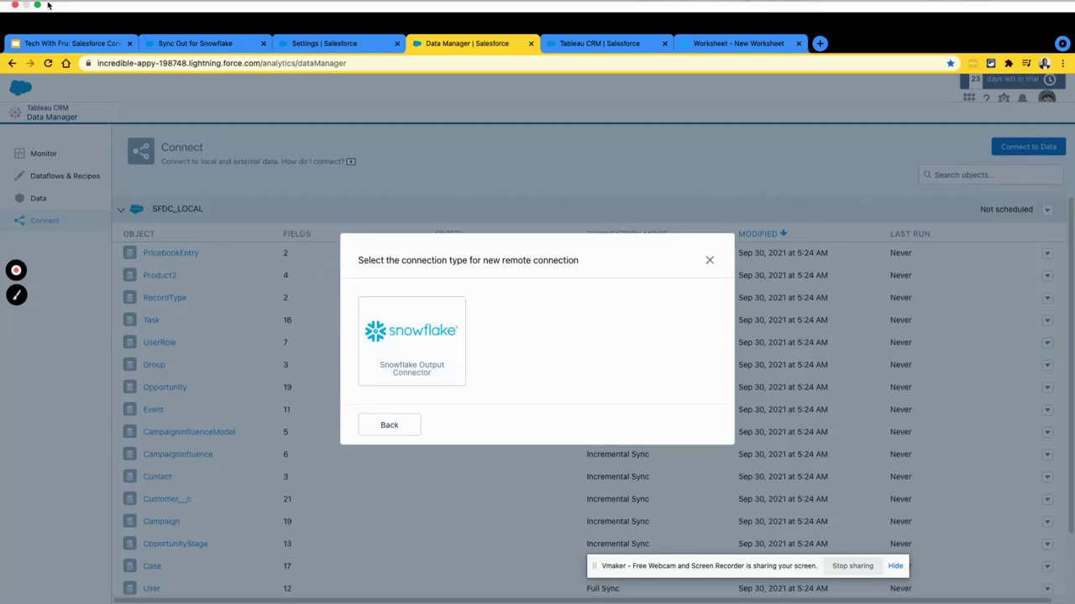
left_click(57, 42)
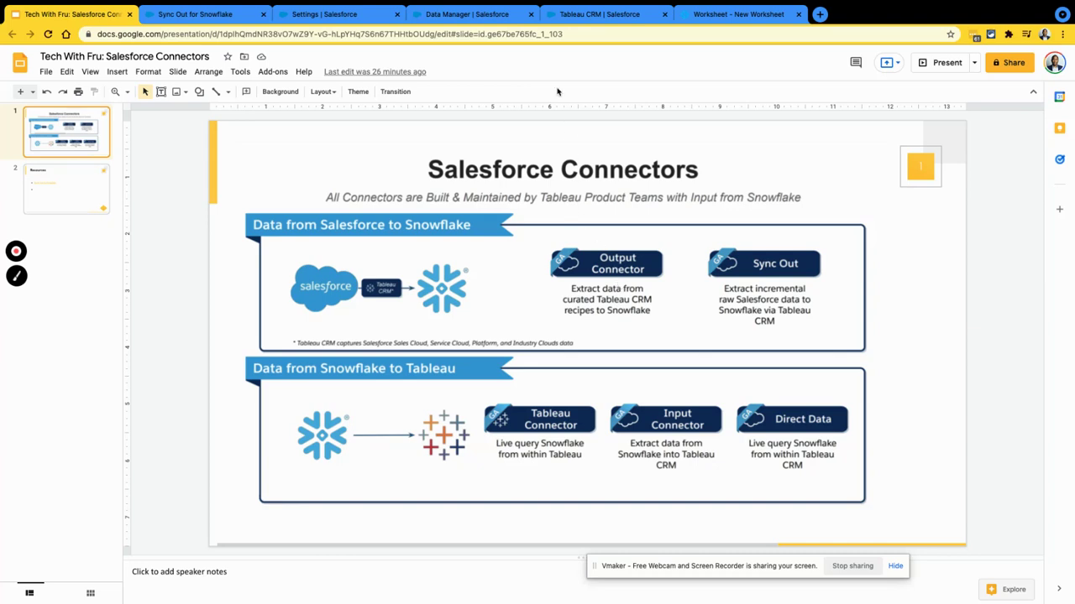
Step: Choose Snowflake Output Connector, try saving the empty form, dismiss the Schema error, and close it
left_click(474, 17)
left_click(437, 290)
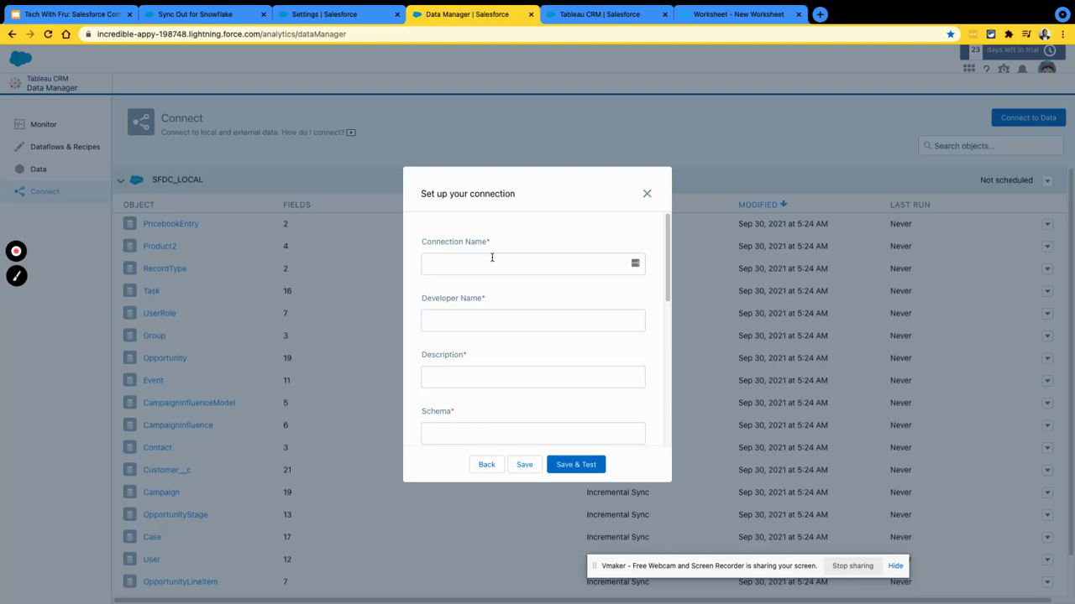
scroll(492, 258, "down", 5)
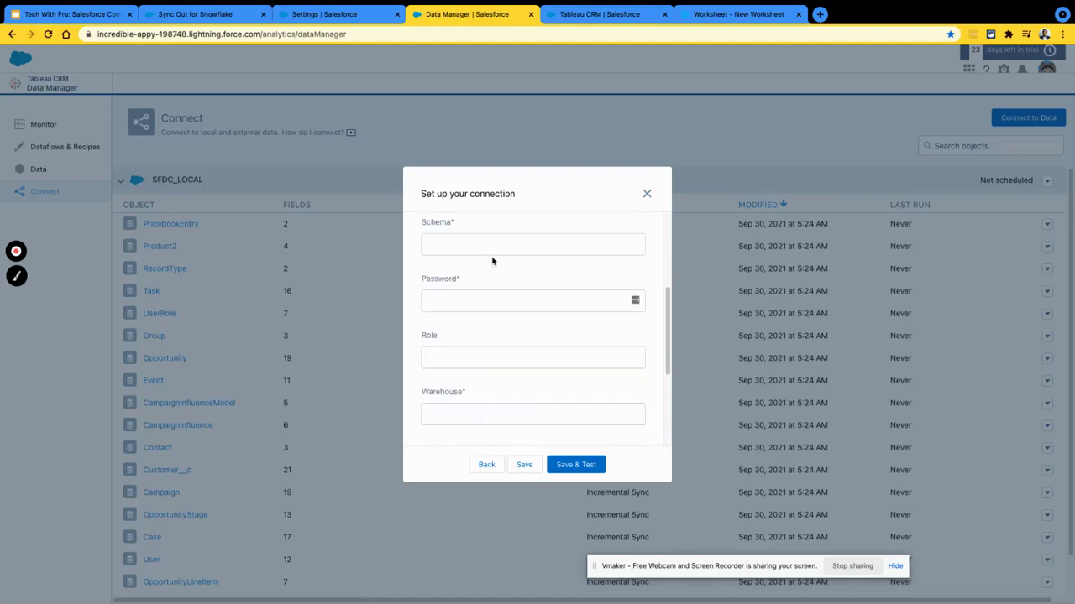
scroll(458, 346, "down", 2)
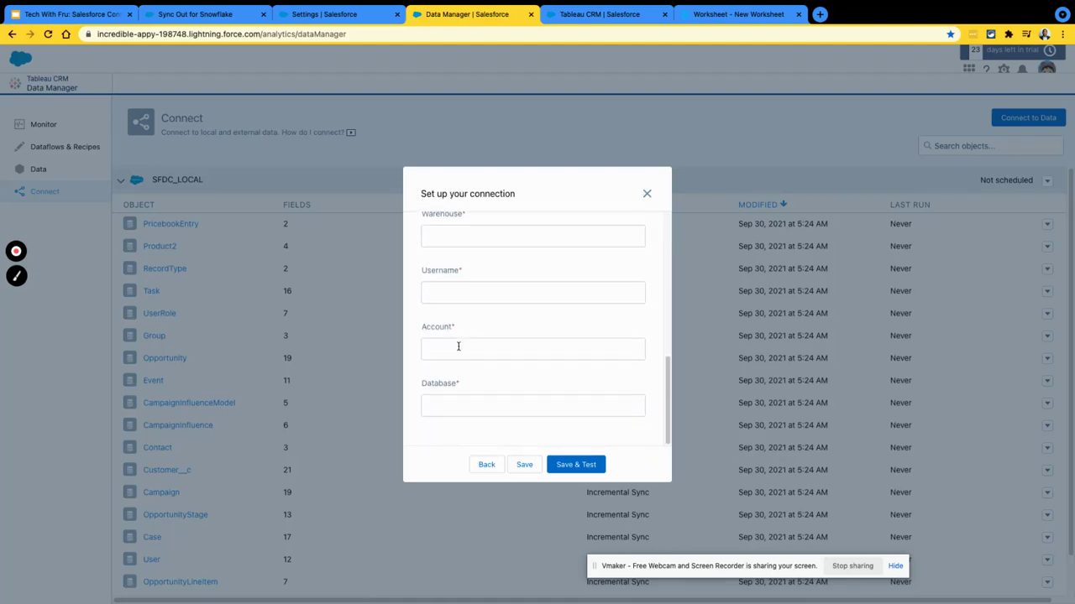
left_click(525, 466)
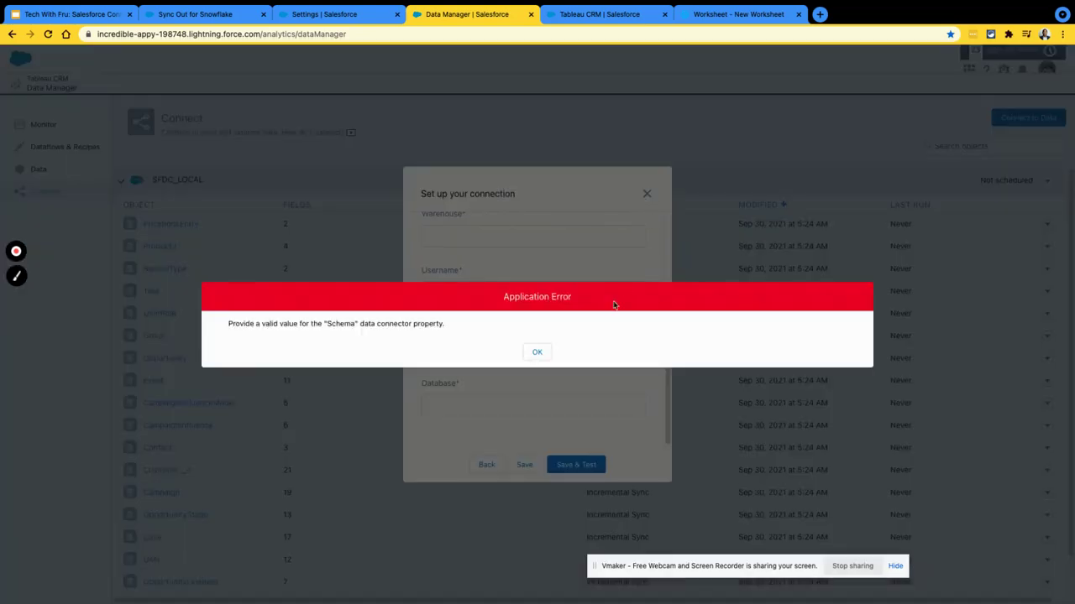
left_click(539, 354)
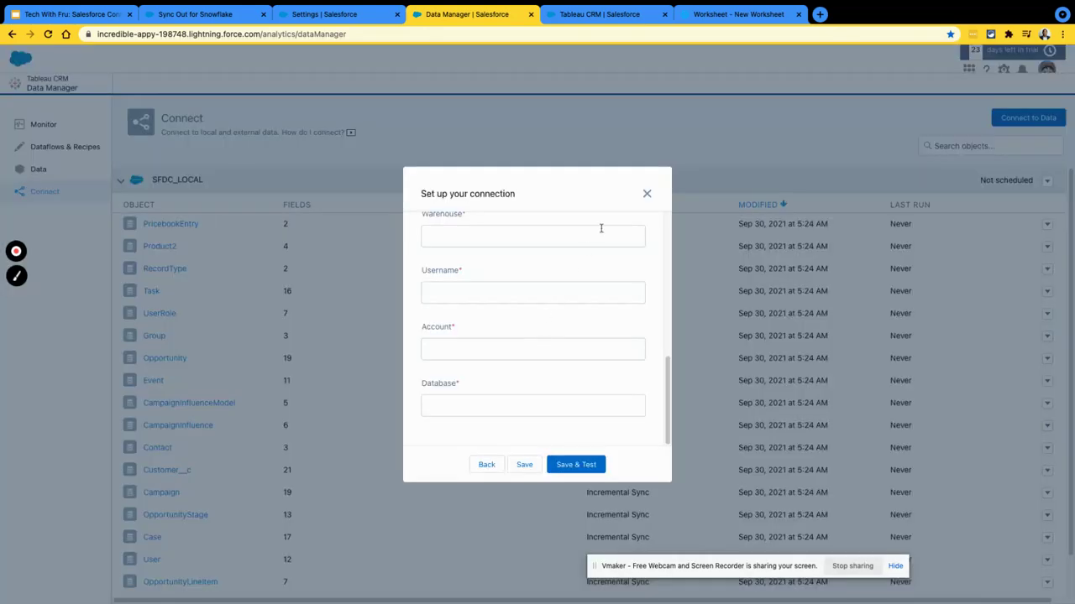
left_click(647, 196)
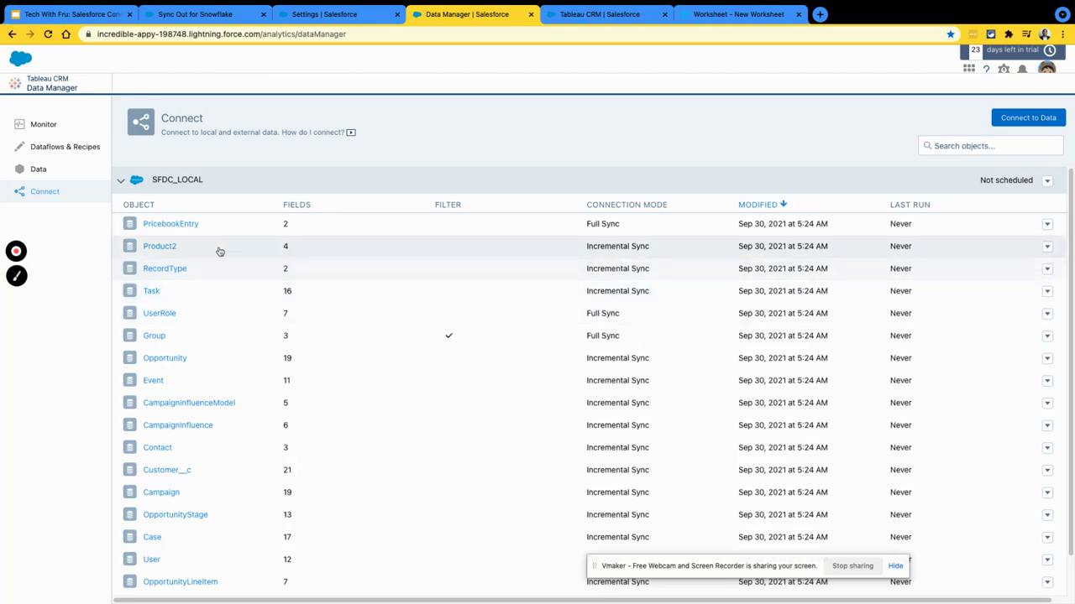
Step: Review the Opportunity sync field list, continue to the source data preview, and save
scroll(228, 270, "down", 1)
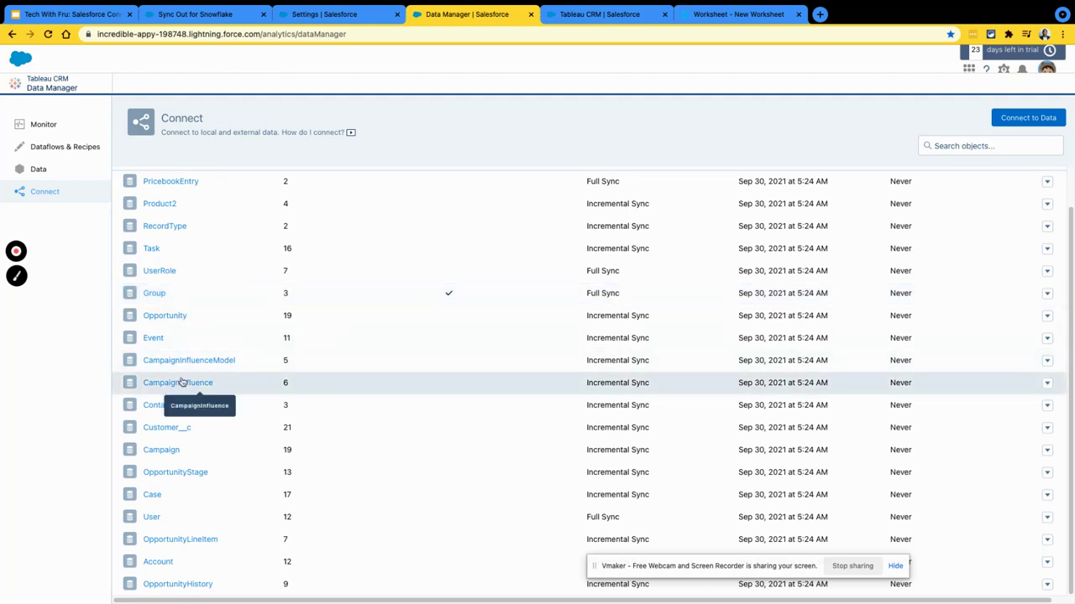
scroll(183, 382, "up", 2)
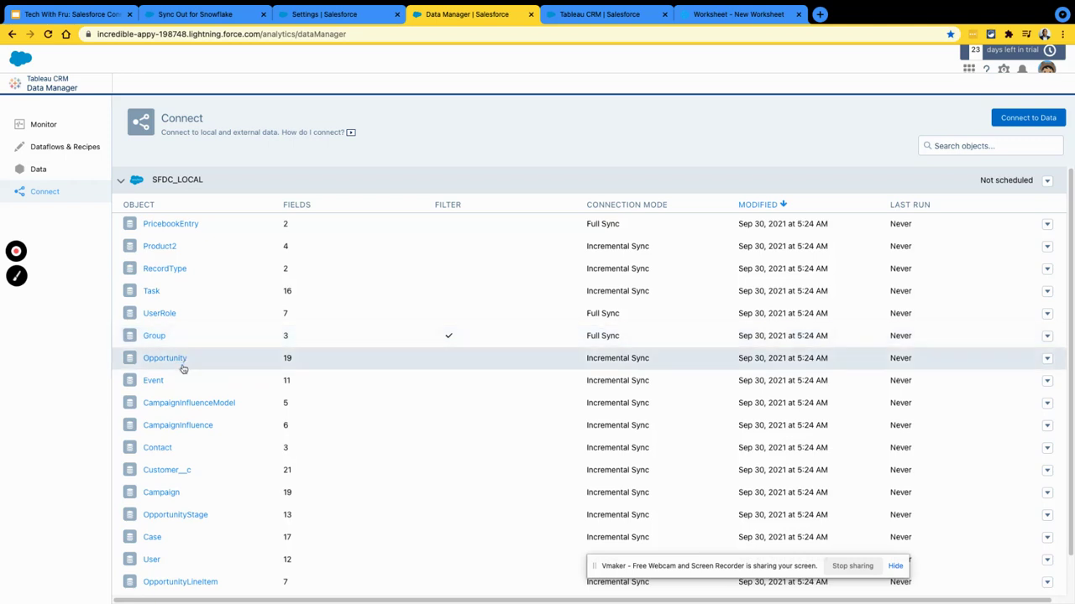
left_click(184, 363)
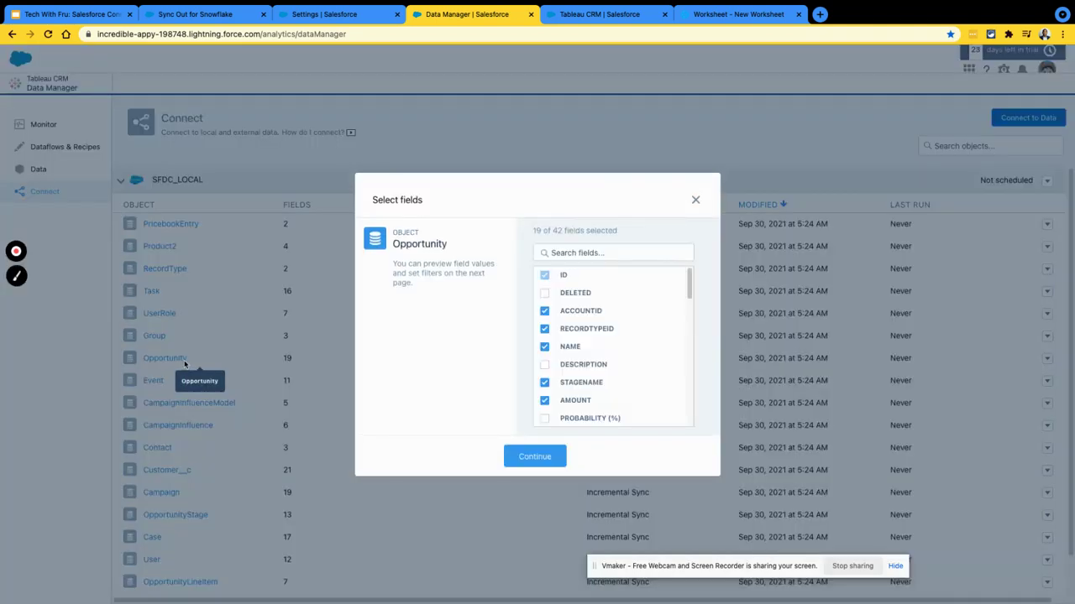
scroll(599, 335, "down", 6)
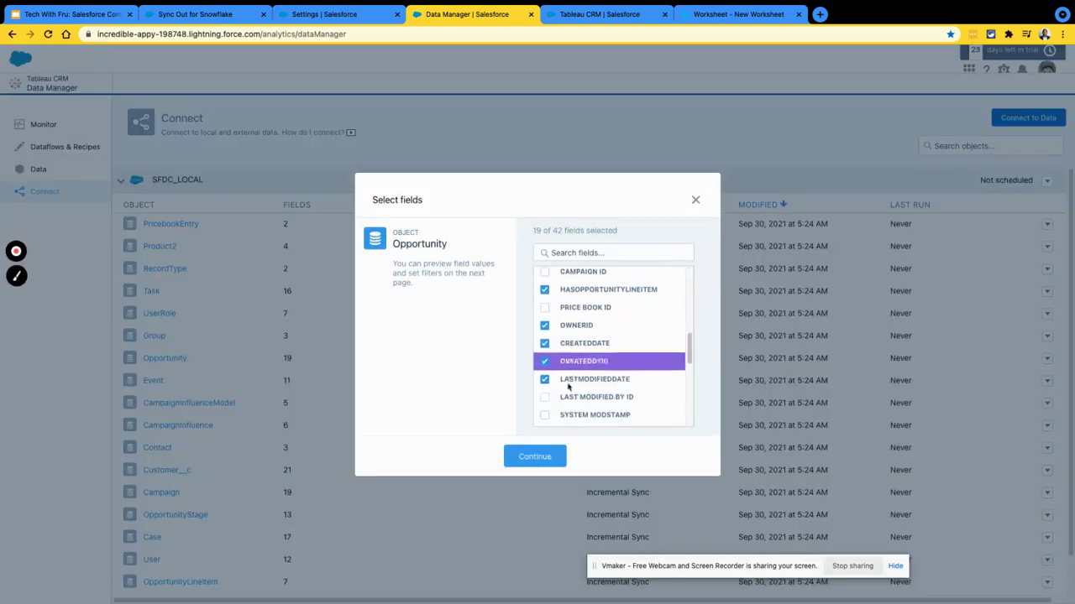
left_click(556, 457)
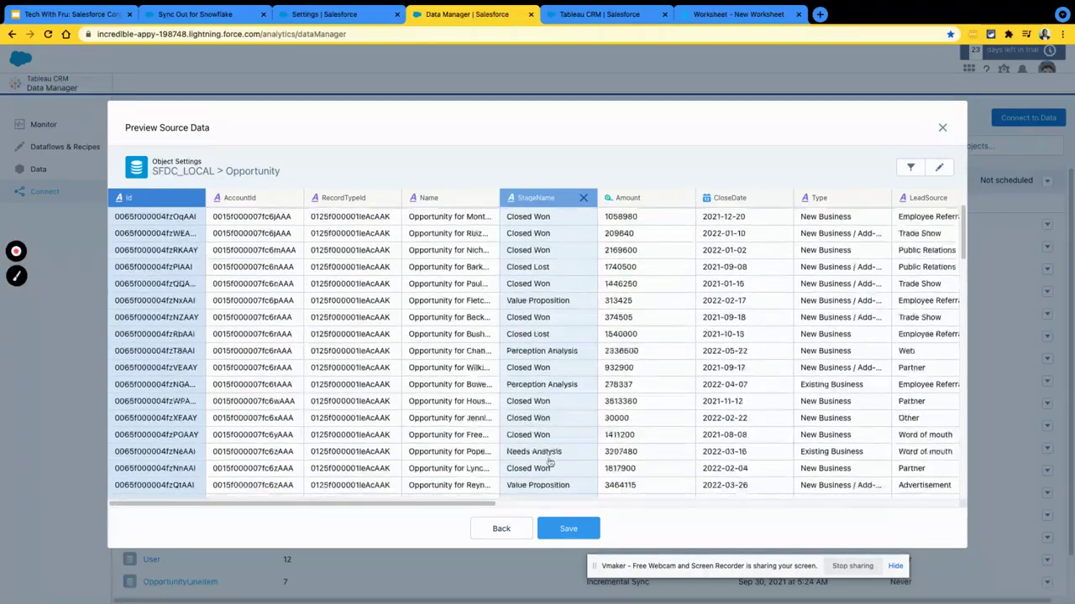
left_click(564, 534)
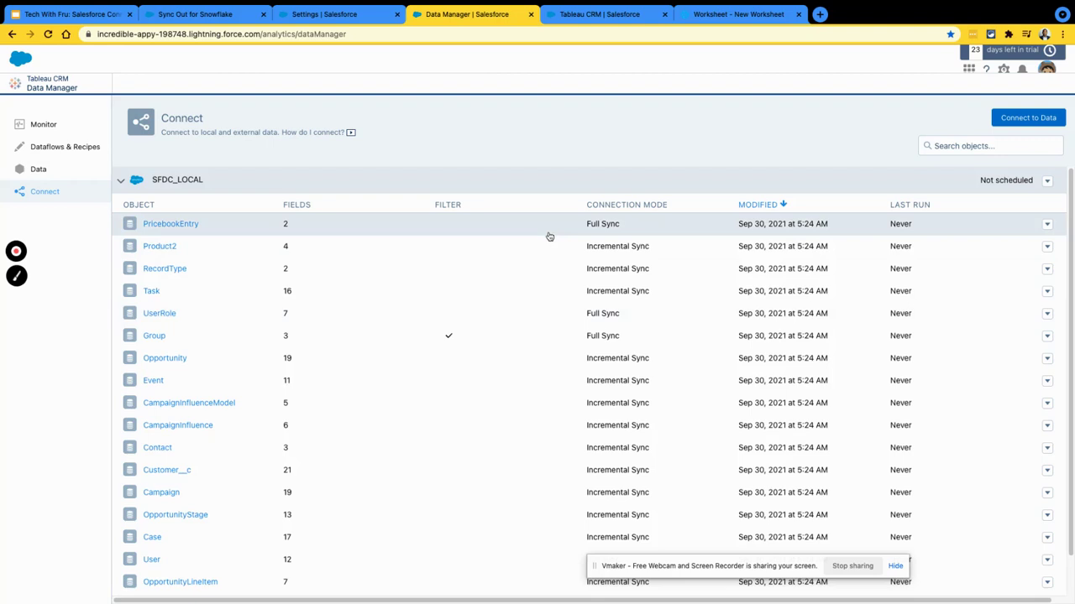
Step: Present the Salesforce Connectors slide deck full screen in Google Slides
left_click(94, 20)
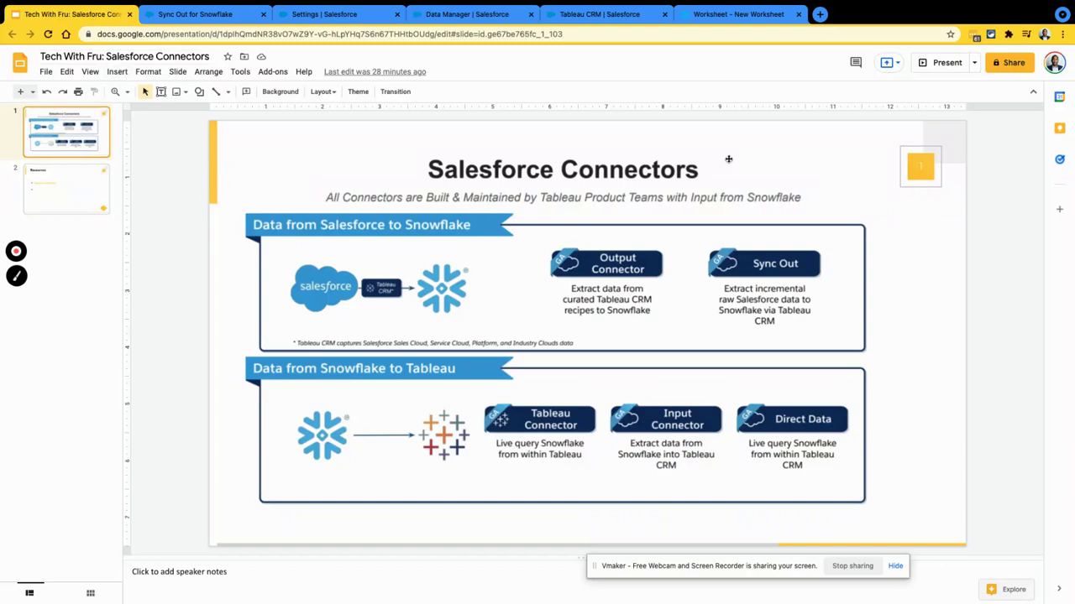
left_click(932, 65)
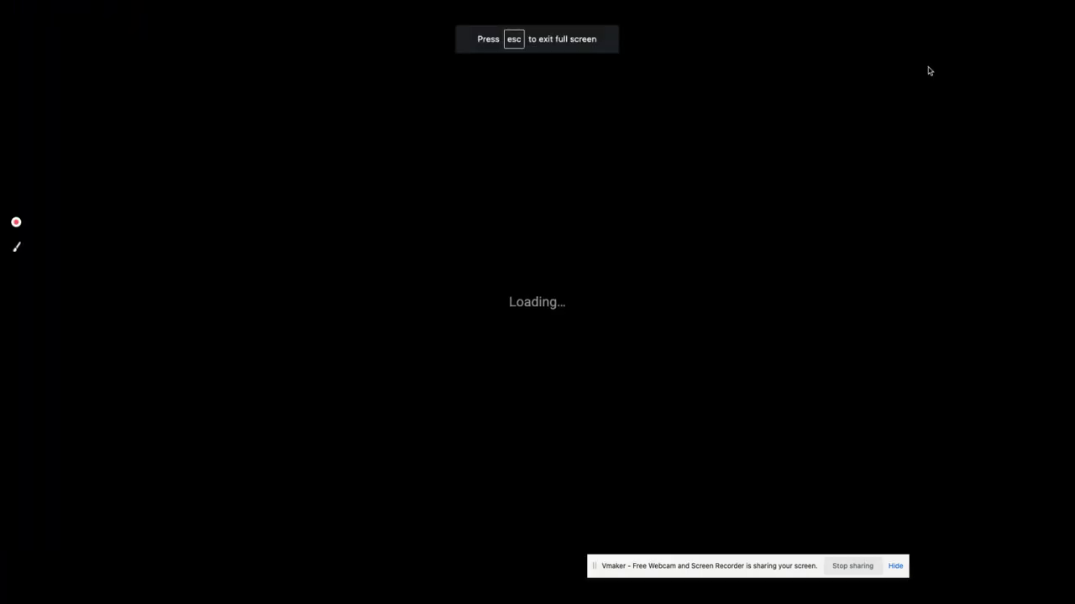